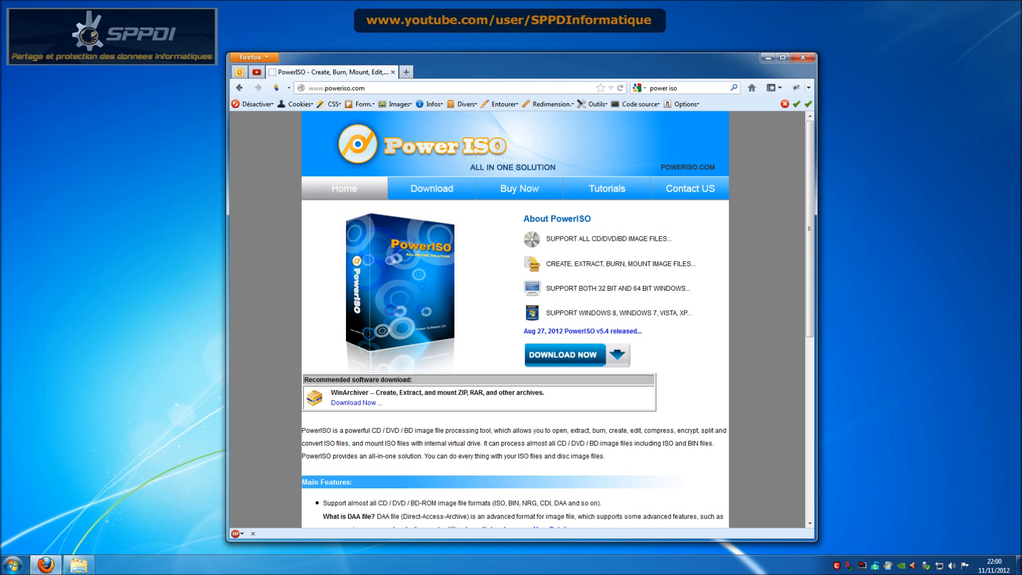
Request the PowerISO download from its website and dismiss the prompt to save PowerISO5.exe.
left_click(587, 360)
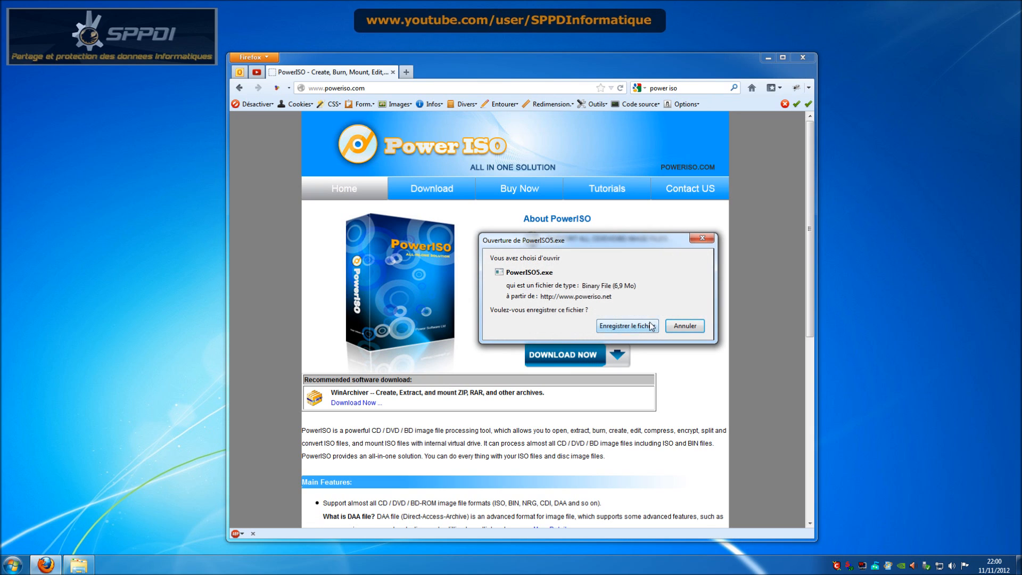
left_click(694, 329)
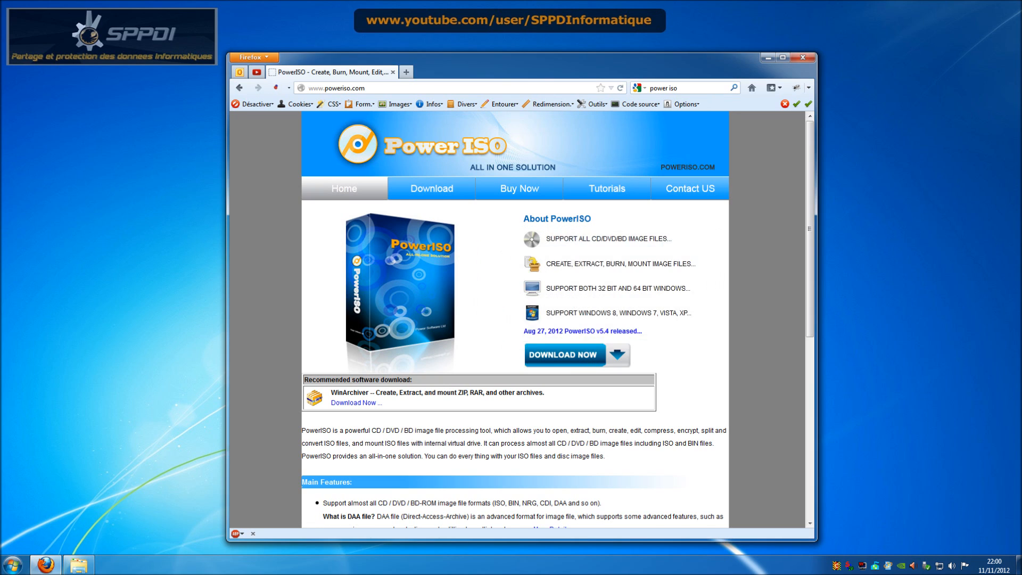
Run PowerISO5.exe from the Téléchargements folder and proceed past the licence and the AVG toolbar offer with its options unticked.
left_click(53, 568)
left_click(81, 568)
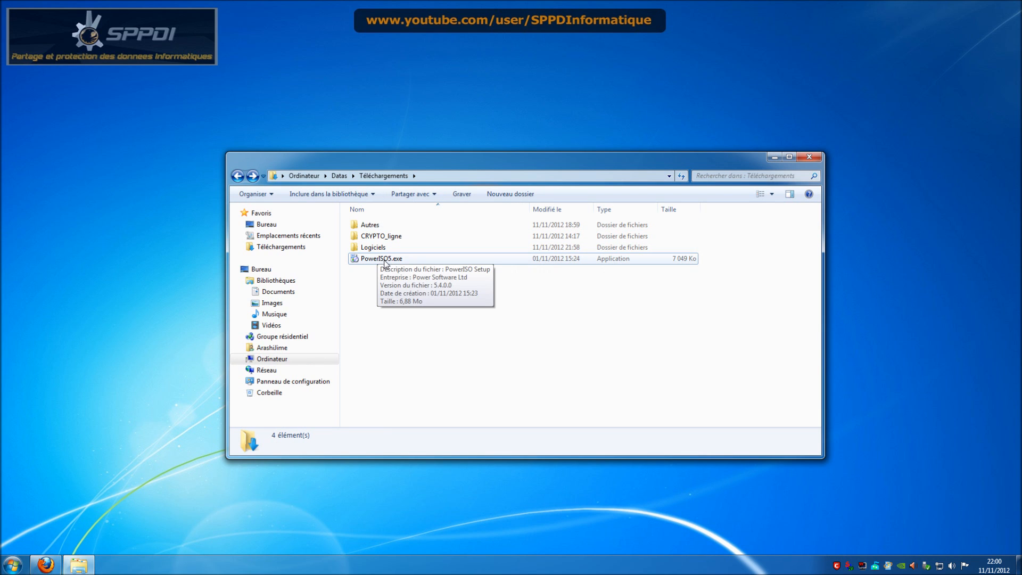
double_click(382, 259)
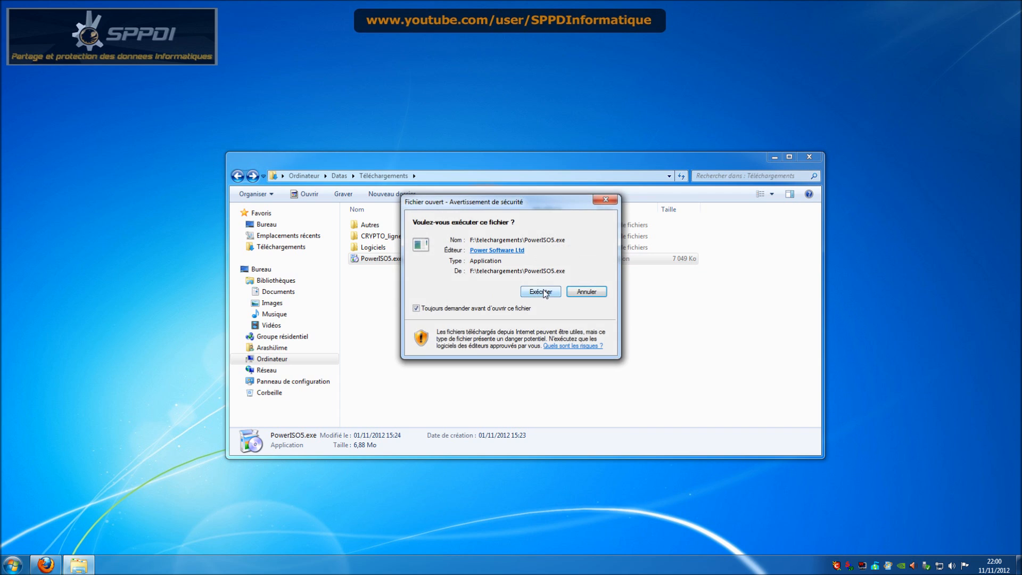
left_click(545, 293)
left_click(571, 366)
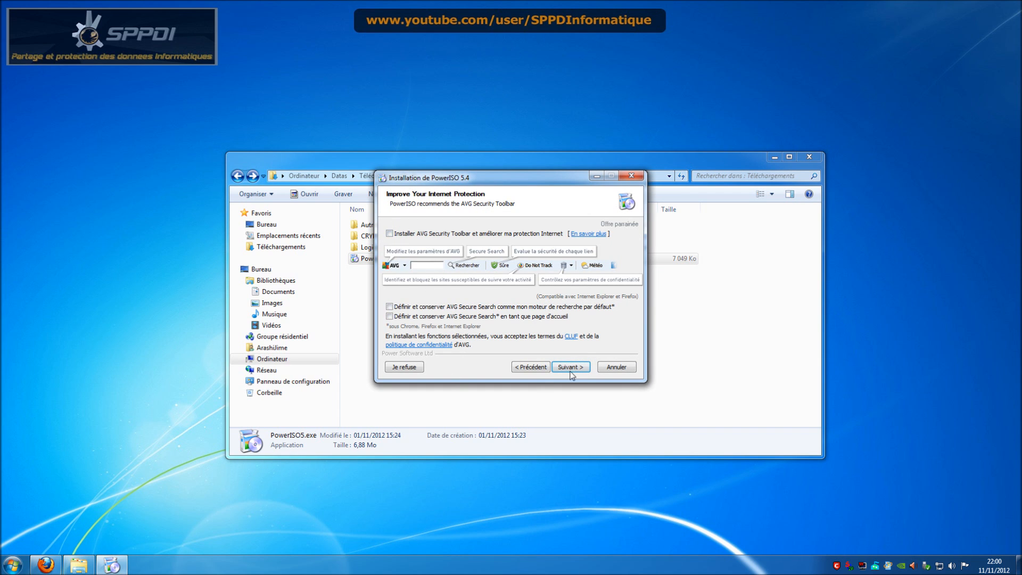
left_click(571, 367)
Choose an installation folder on the Games and Progs drive and start installing PowerISO 5.4.
left_click(606, 302)
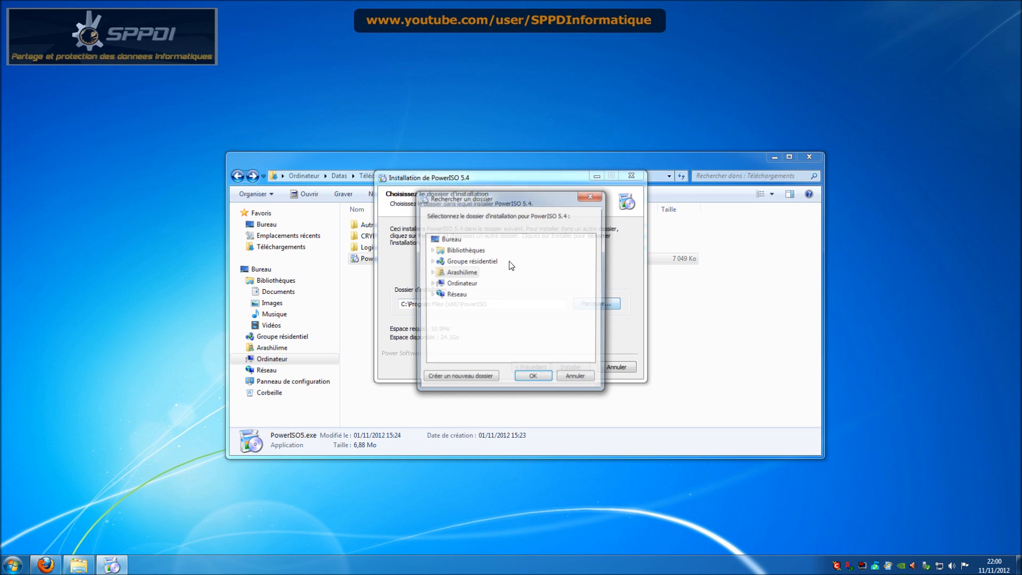
double_click(464, 283)
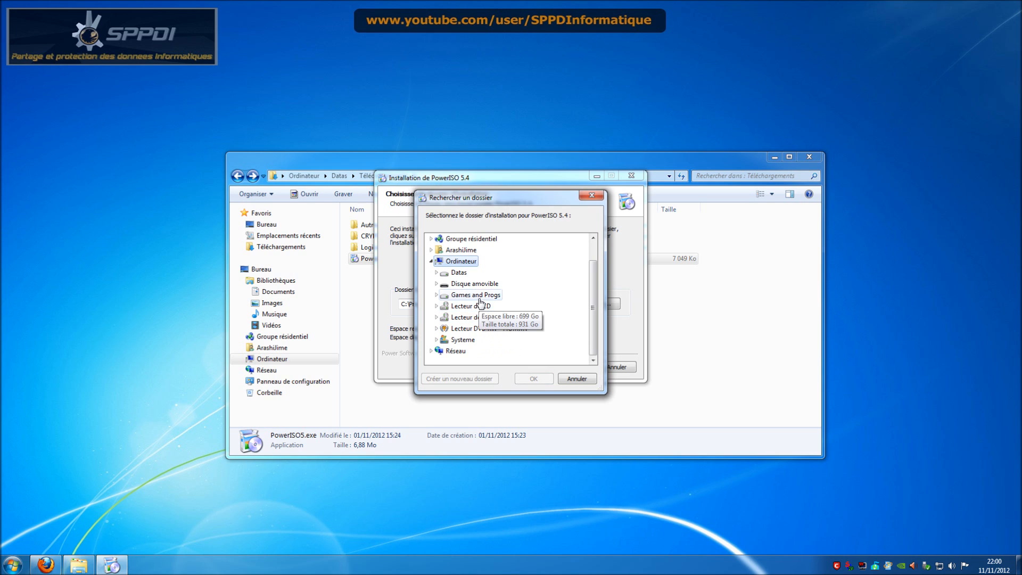
double_click(479, 296)
scroll(493, 341, "down", 8)
scroll(492, 340, "down", 5)
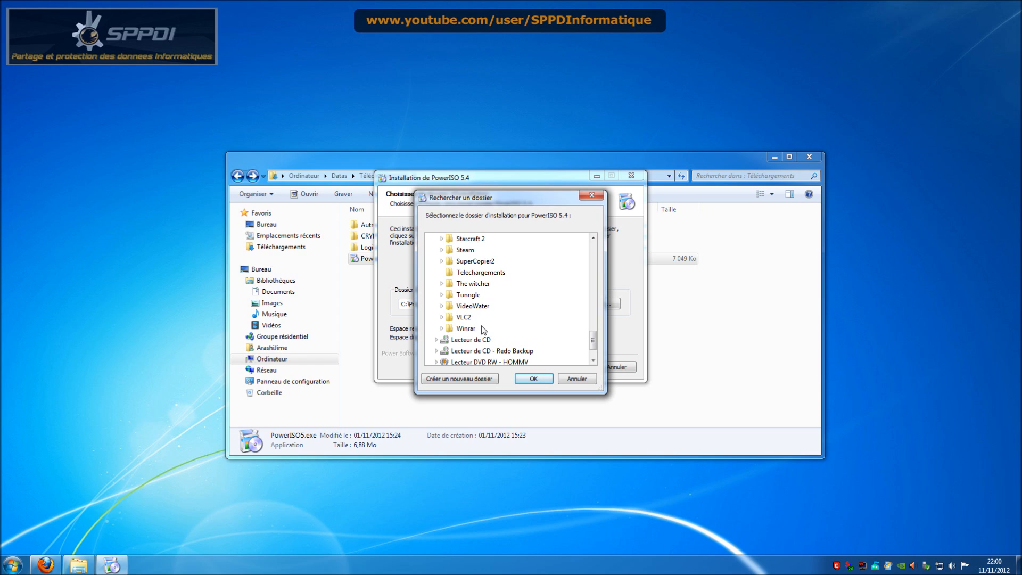
scroll(483, 330, "up", 4)
left_click(470, 316)
left_click(536, 377)
left_click(568, 367)
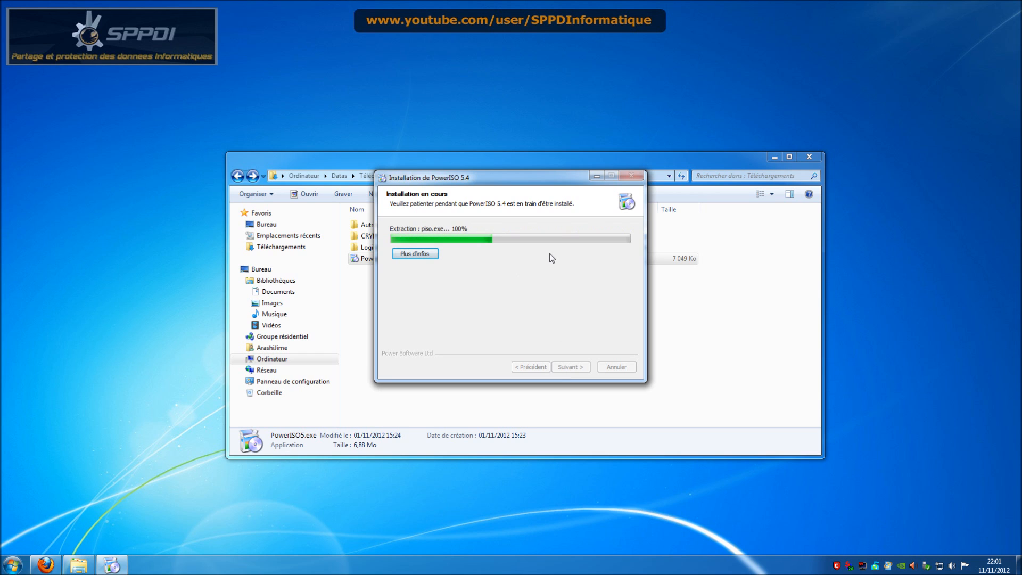
Finish the setup with .bin files associated, 2 virtual drives and automatic update checks off, and dismiss the thank-you page.
left_click(774, 160)
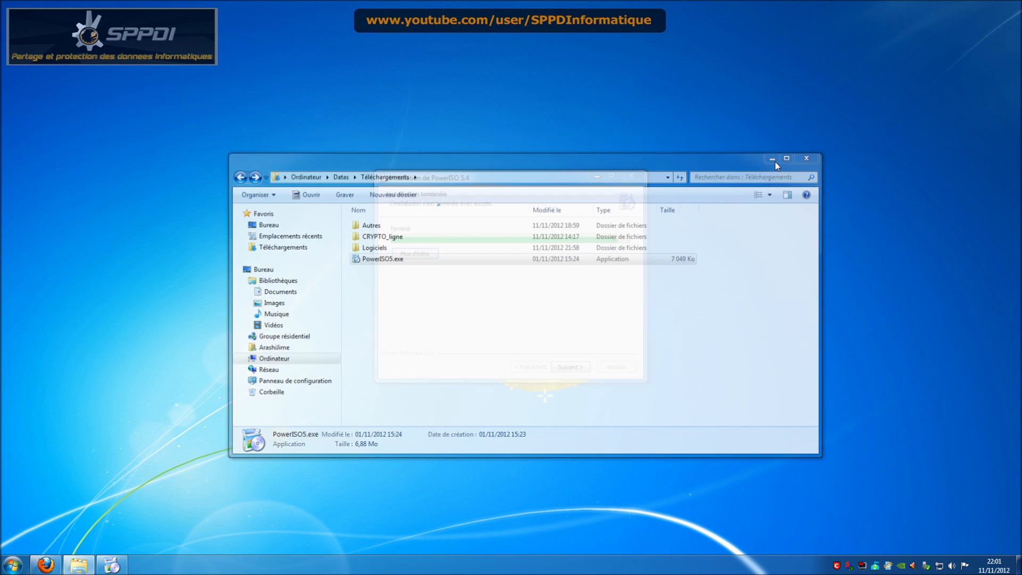
left_click(569, 368)
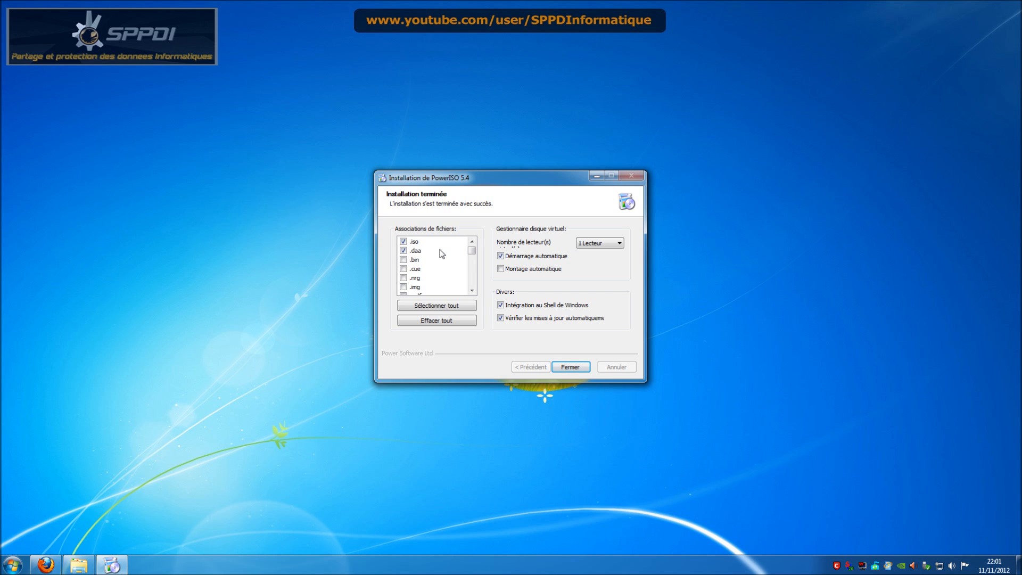
left_click(404, 260)
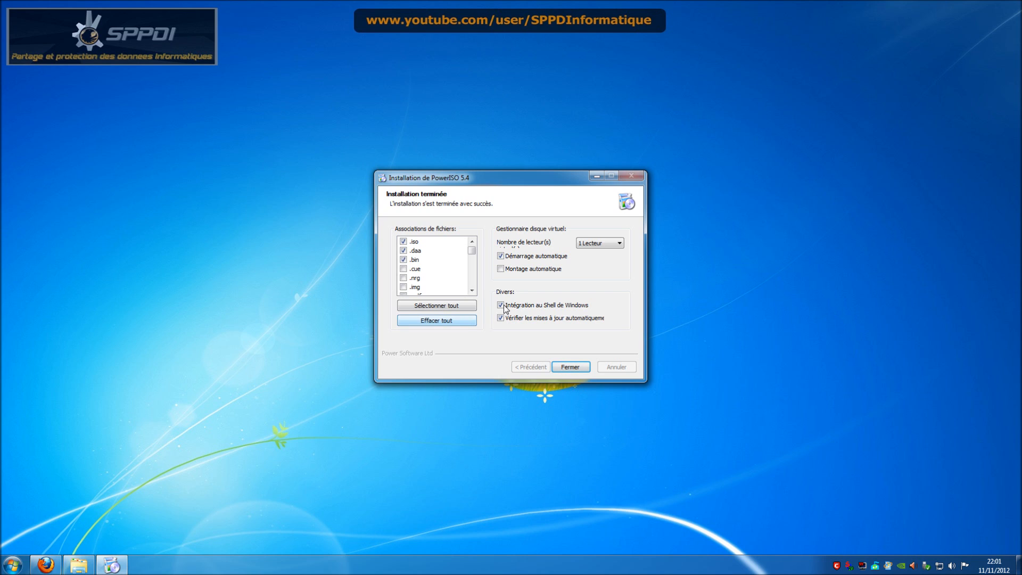
left_click(613, 245)
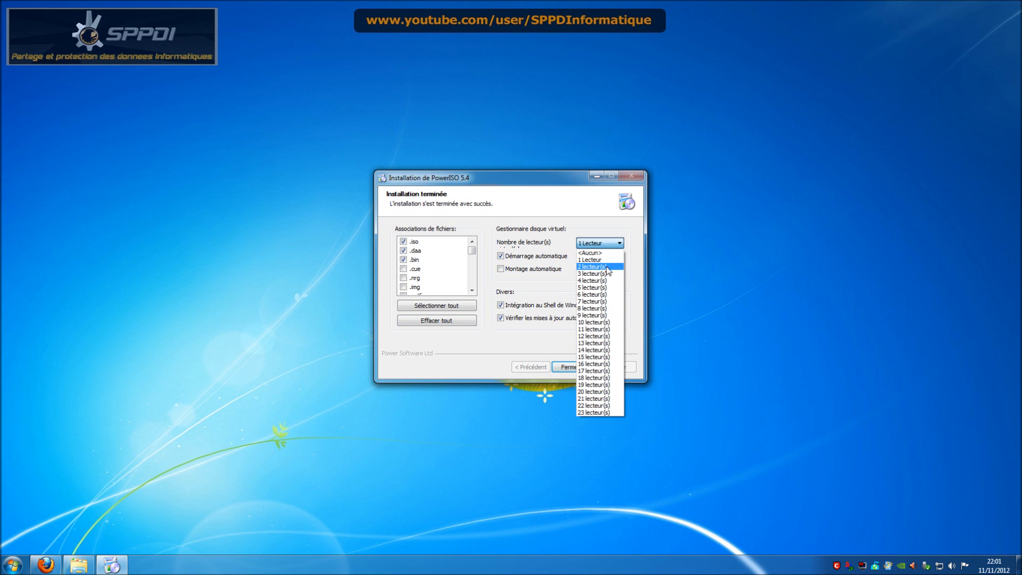
left_click(599, 259)
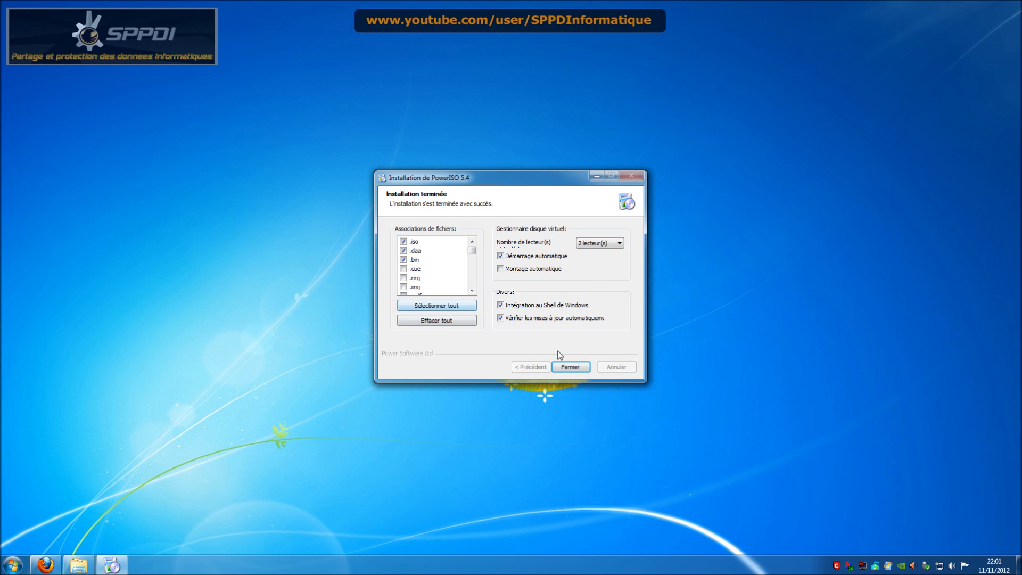
left_click(508, 320)
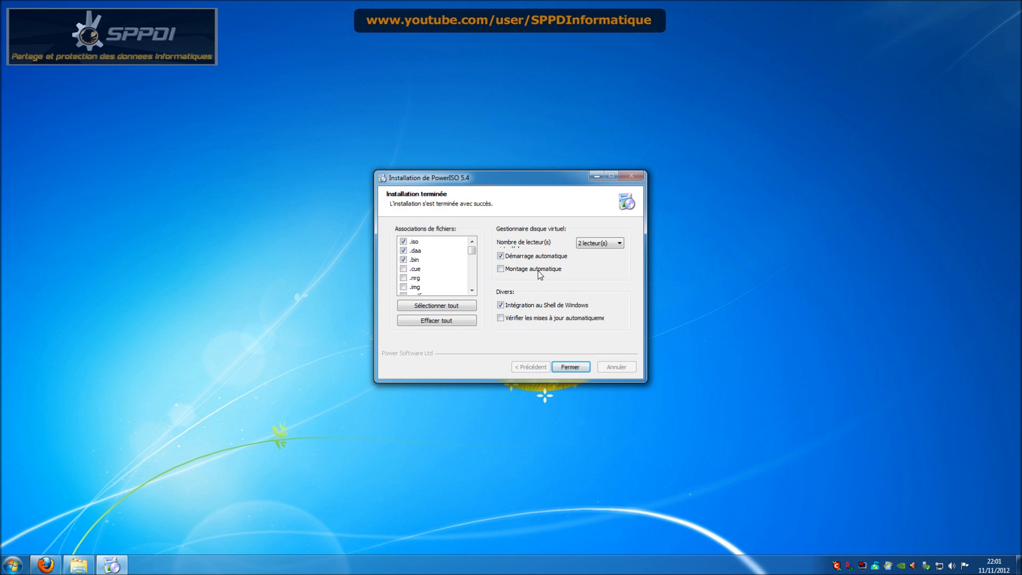
left_click(563, 366)
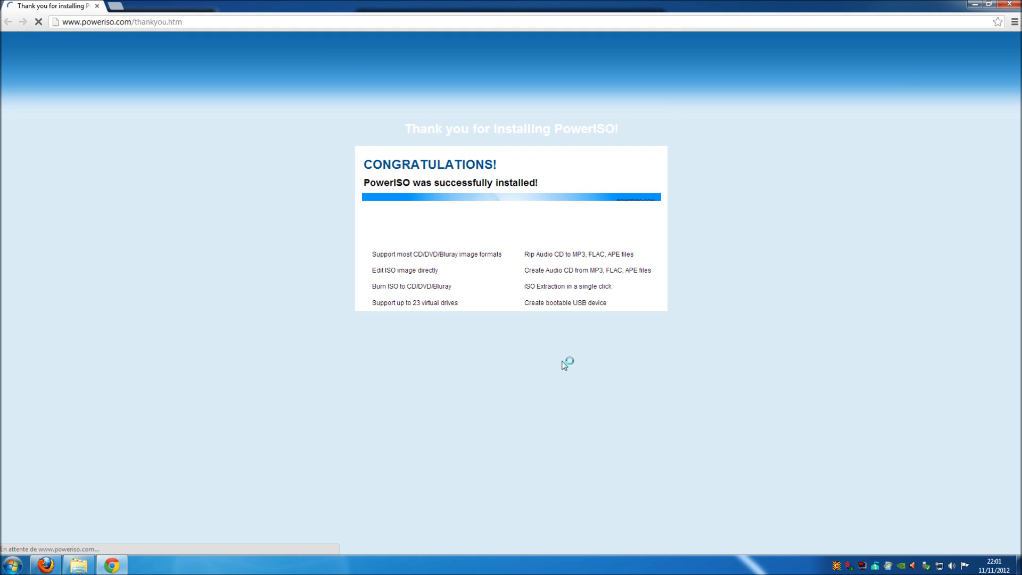
left_click(1010, 4)
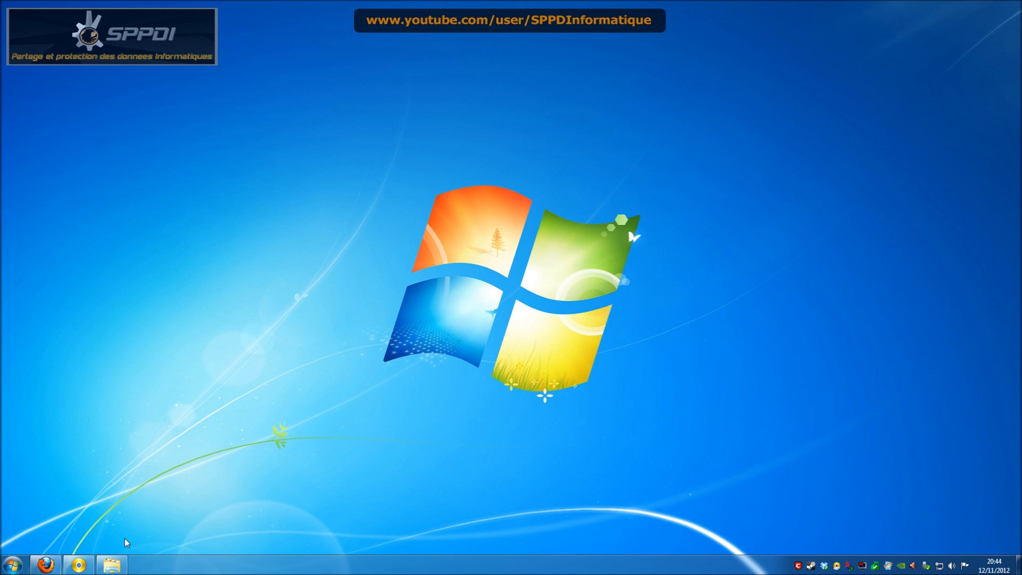
Switch to PowerISO and narrow the folder tree pane beside the empty file list.
left_click(79, 566)
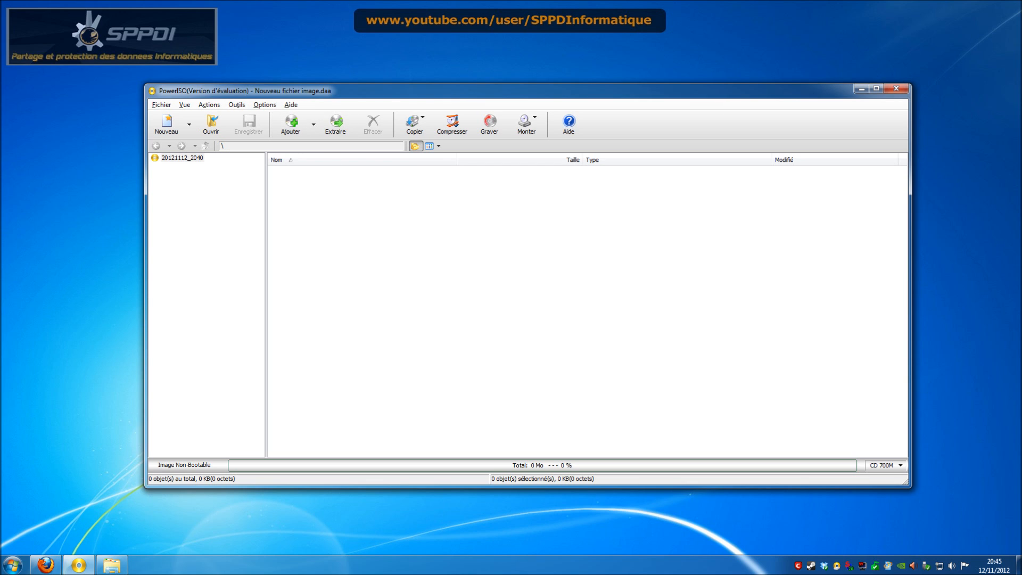
left_click(175, 158)
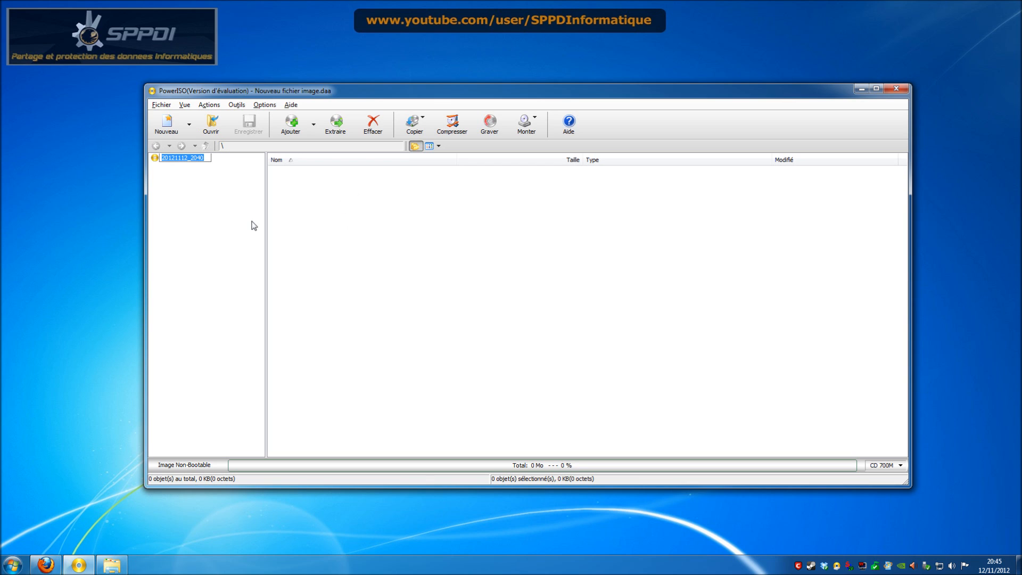
left_click(245, 197)
left_click_drag(267, 202, 241, 214)
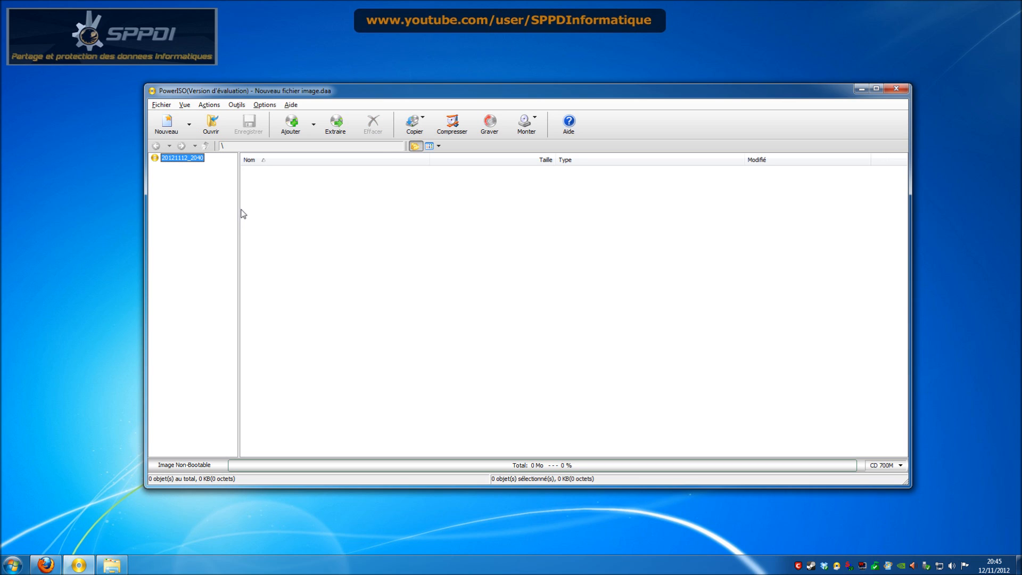
left_click_drag(237, 210, 249, 207)
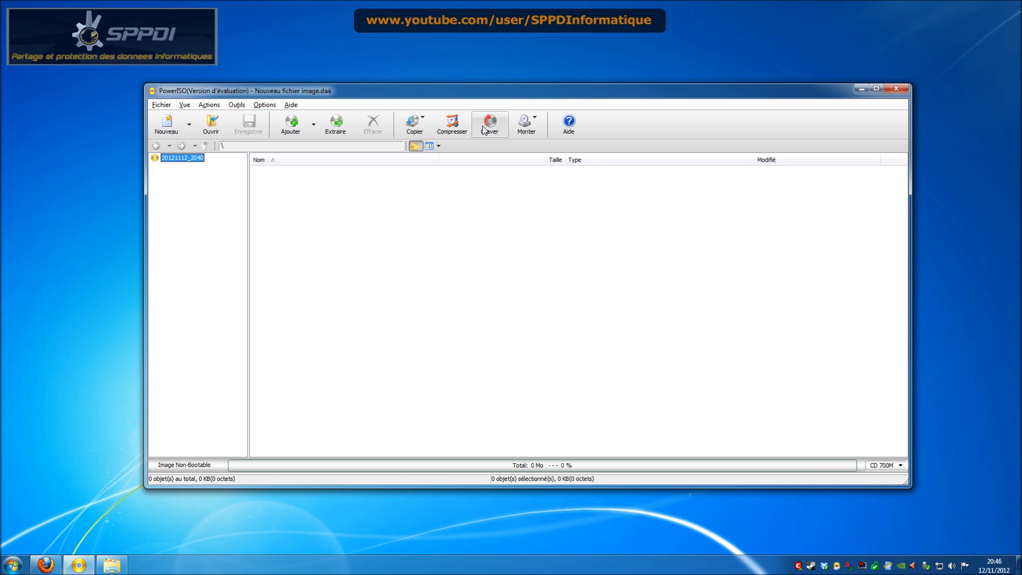
Open the image burning dialog and load redobackup-livecd-1.0.3.iso from Téléchargements\Logiciels as the source image.
left_click(236, 105)
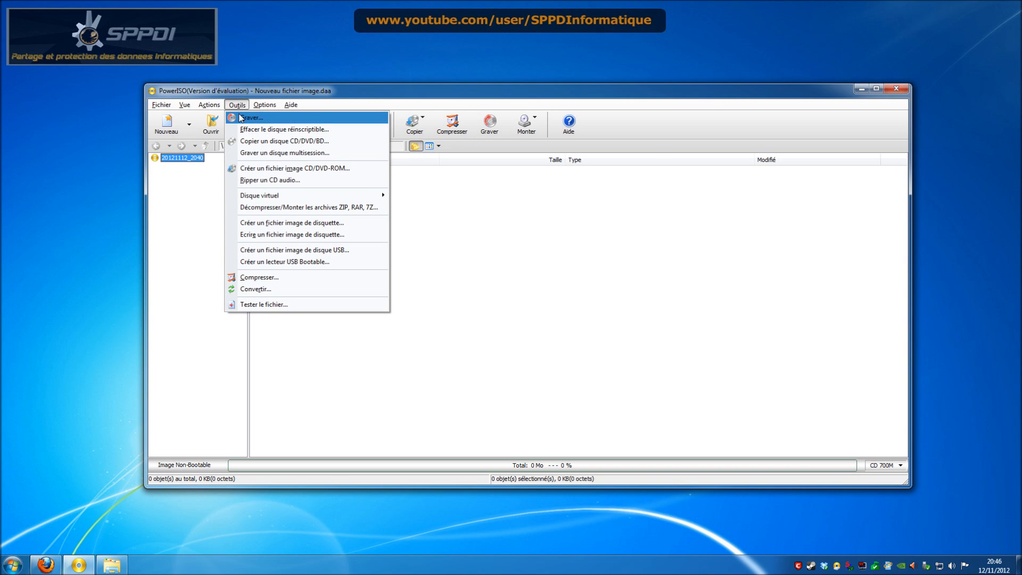
left_click(240, 118)
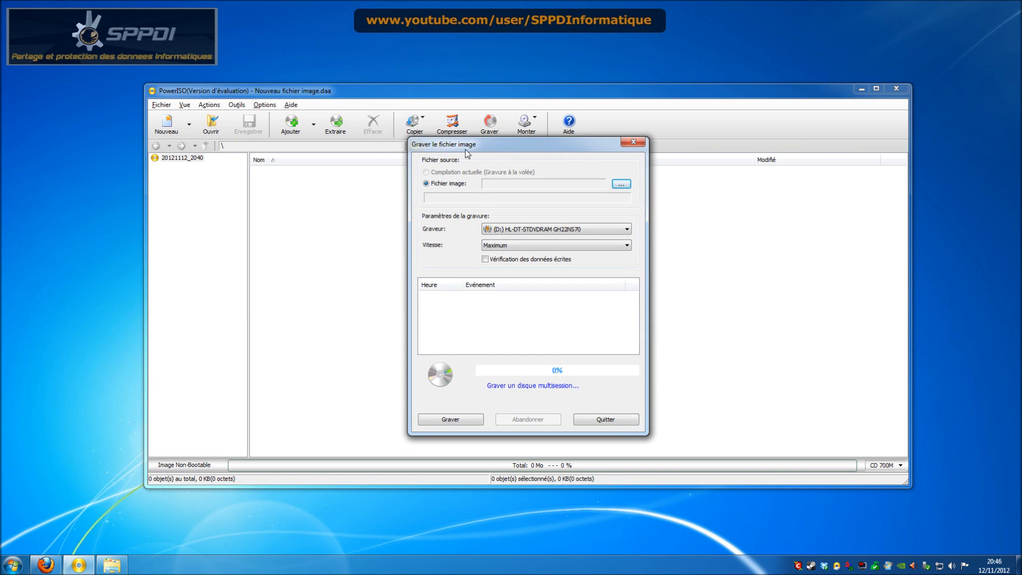
mouse_move(469, 150)
left_mouse_down()
mouse_move(455, 178)
mouse_move(455, 149)
left_mouse_up()
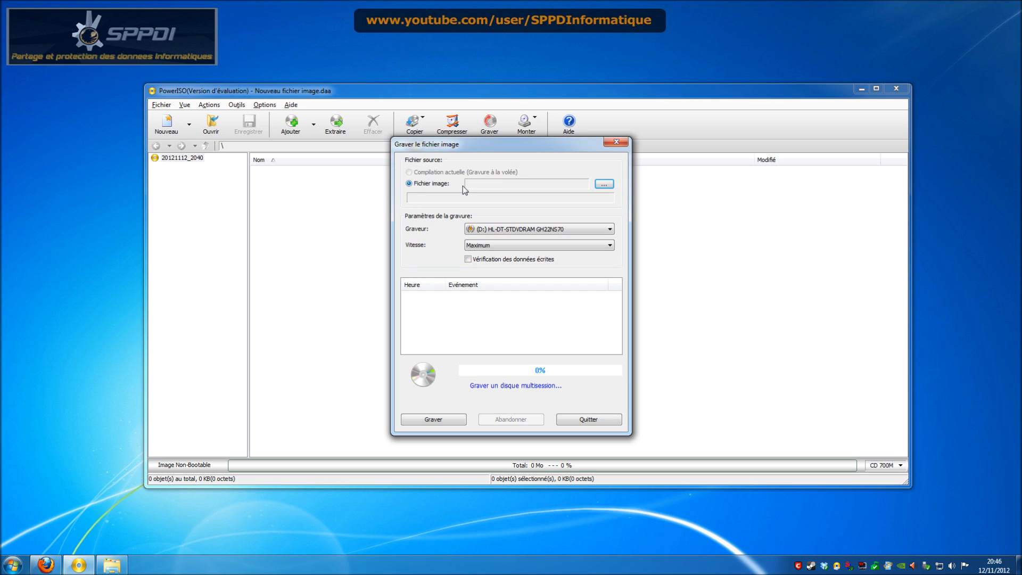
left_click(605, 186)
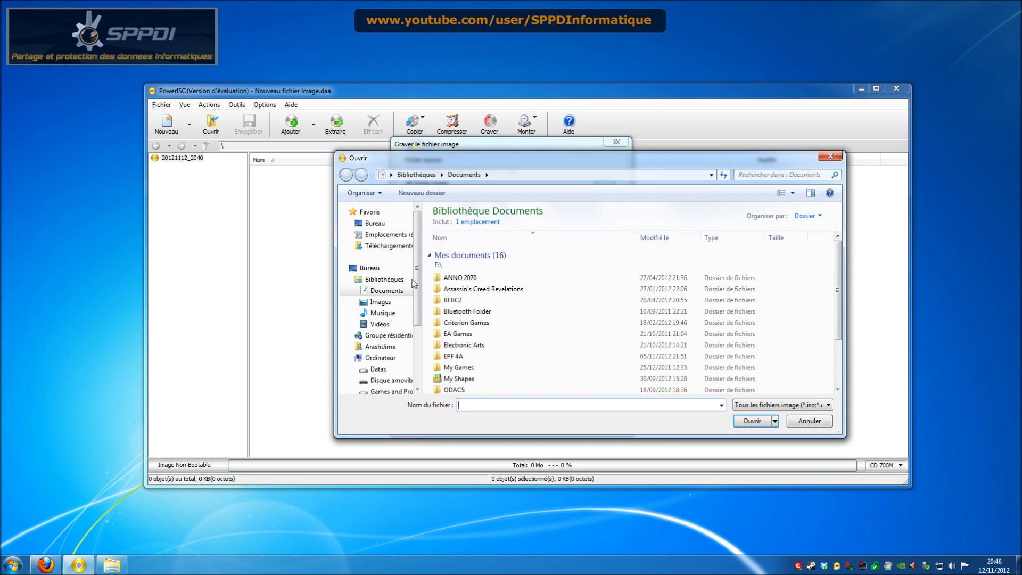
left_click(389, 246)
double_click(462, 246)
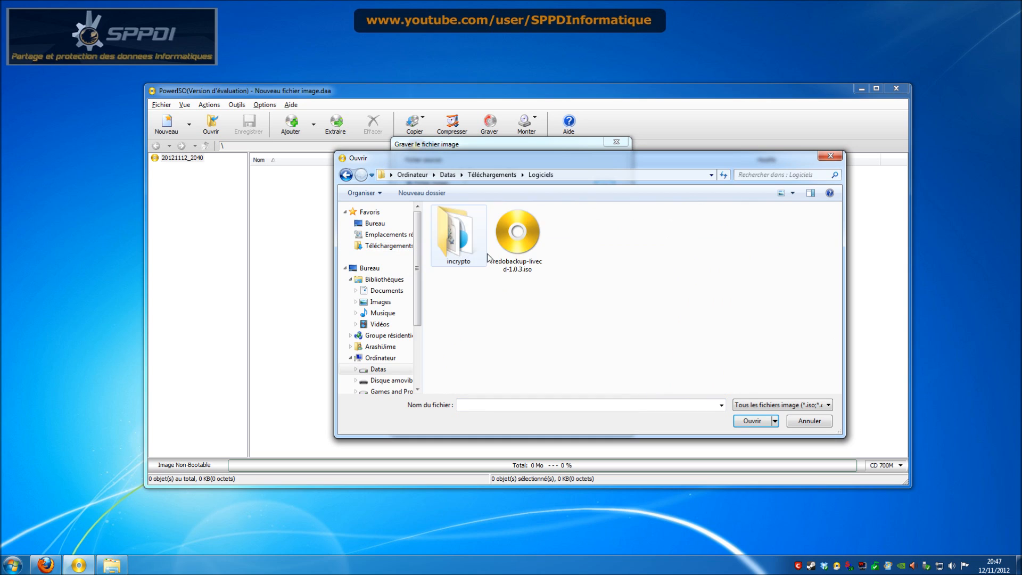
left_click(516, 234)
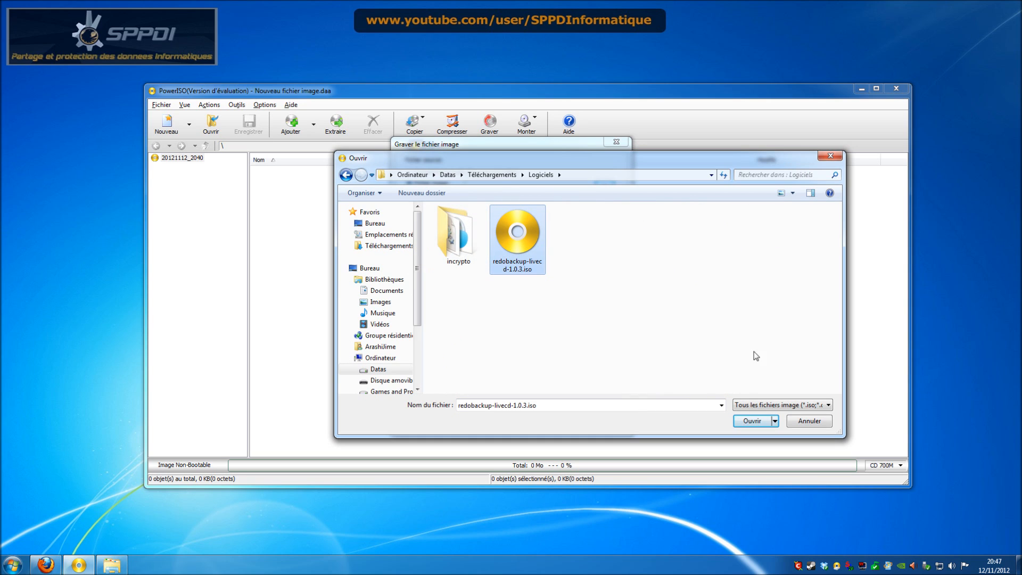
left_click(752, 420)
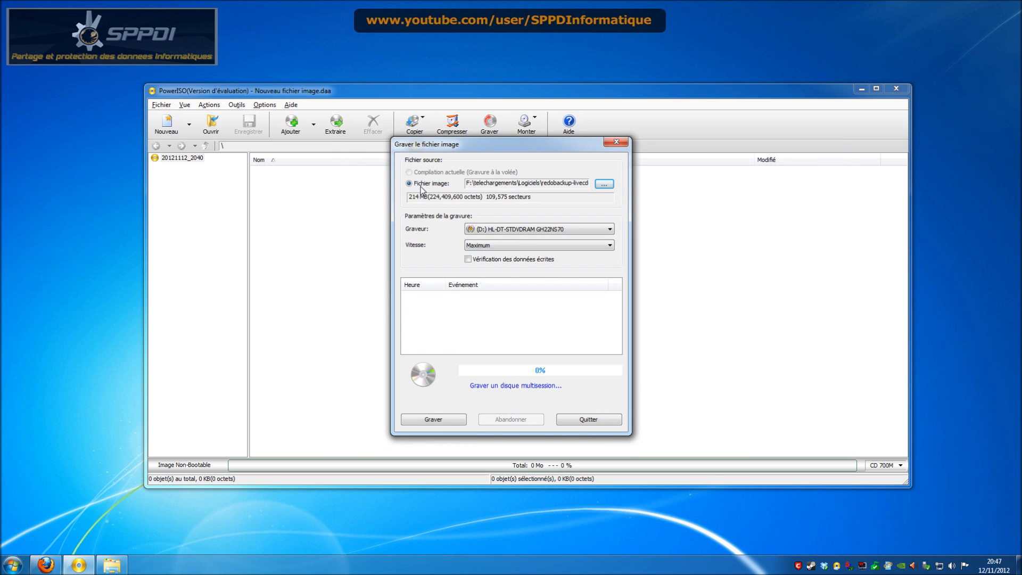
Check the burner and speed choices, enable verification of the written data, and leave the burning dialog without burning.
left_click_drag(412, 197, 531, 197)
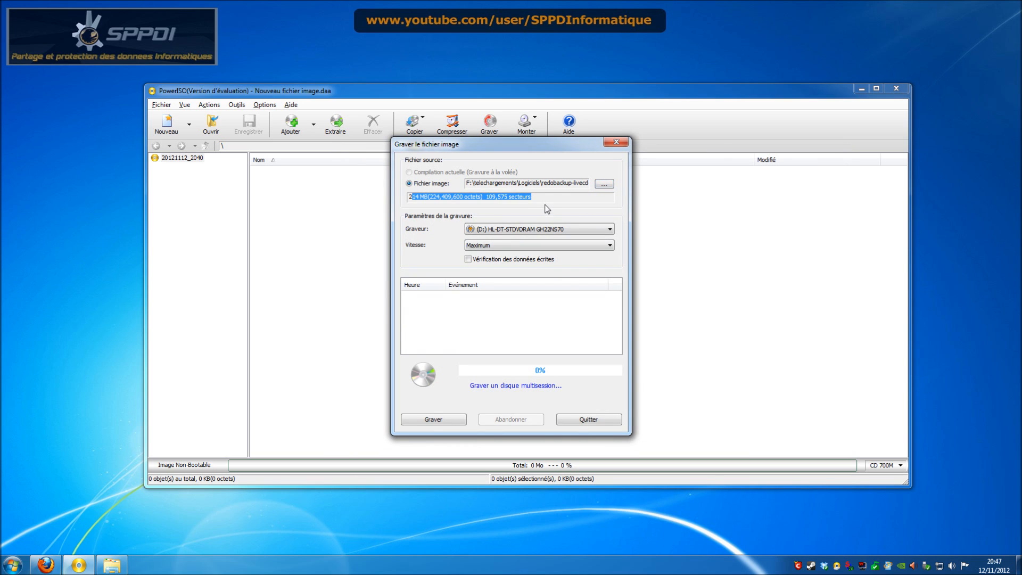
left_click(520, 230)
left_click(521, 237)
left_click(516, 244)
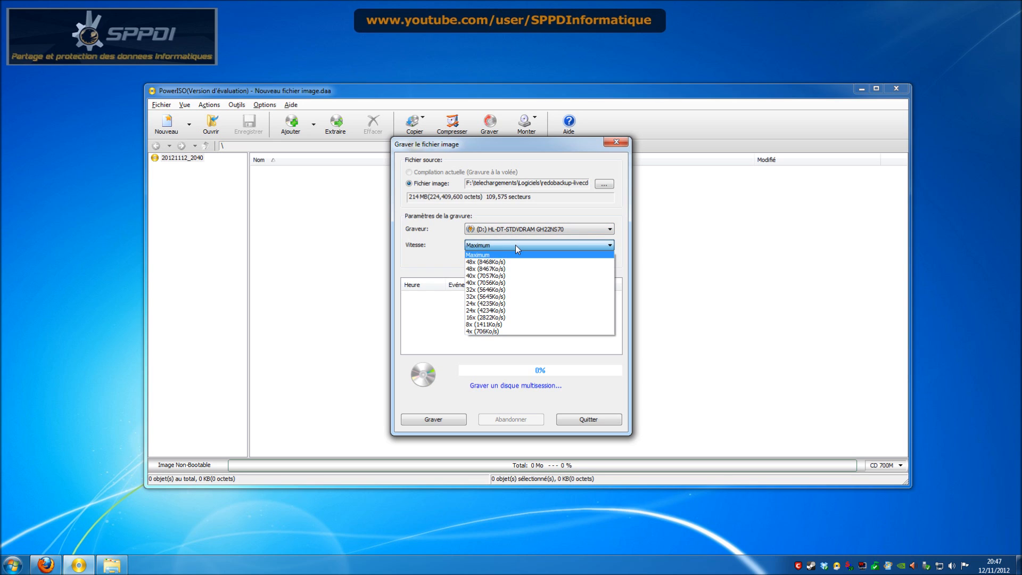
left_click(515, 245)
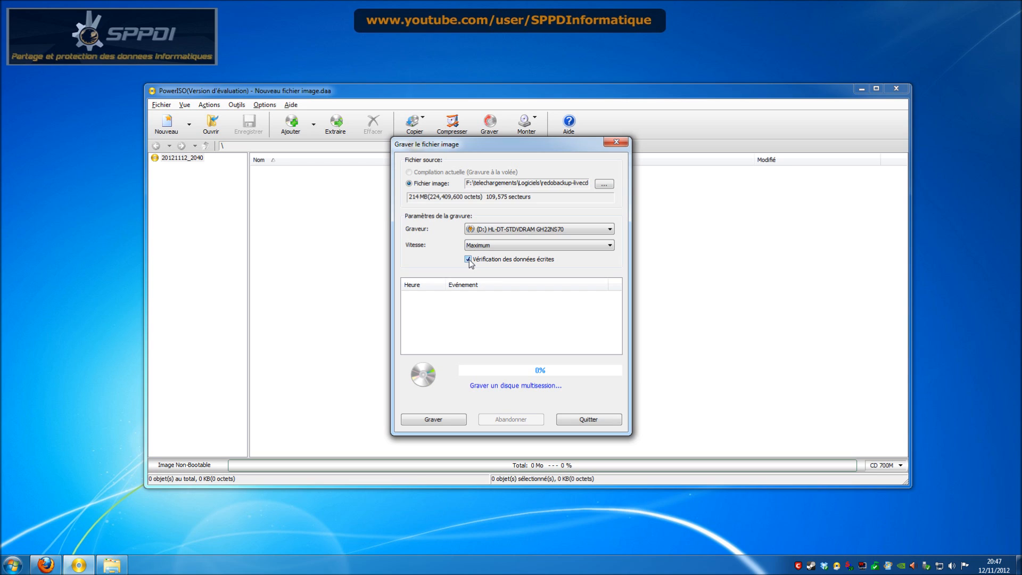
left_click(468, 260)
left_click(469, 260)
left_click(493, 230)
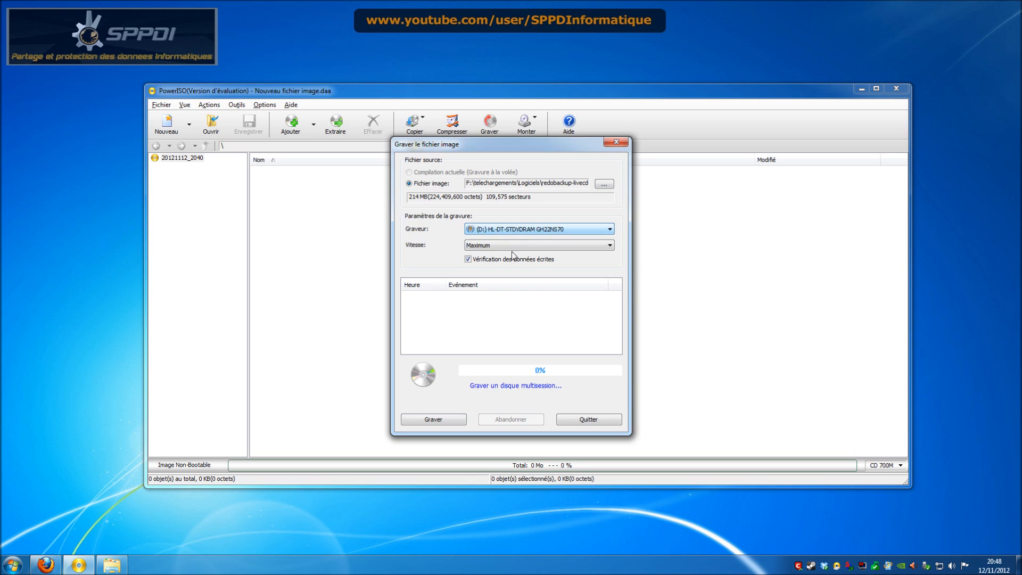
left_click(588, 419)
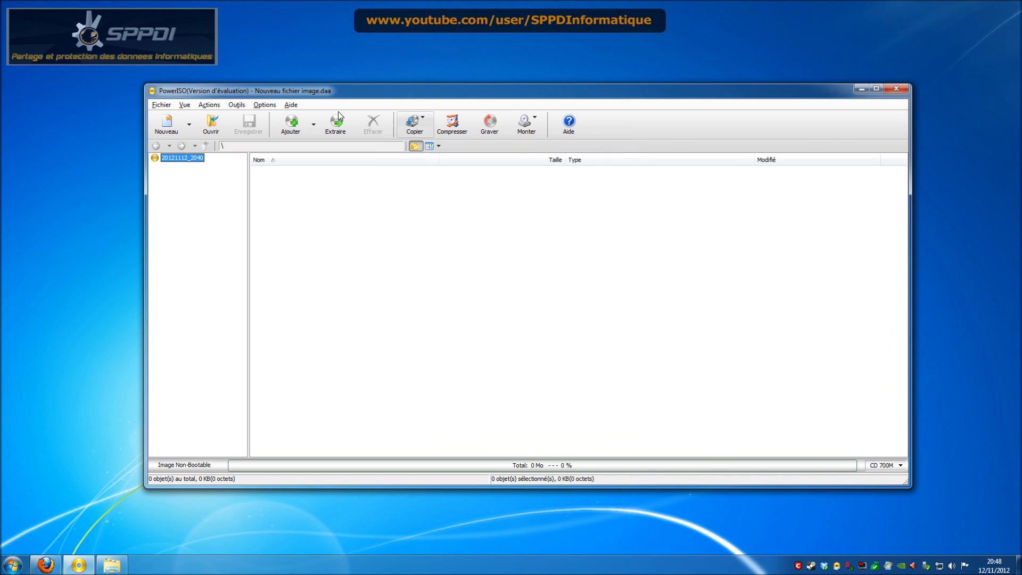
Review the source drive choices for copying a CD/DVD/BD disc, enable verification of the written data, and leave without copying.
left_click(414, 124)
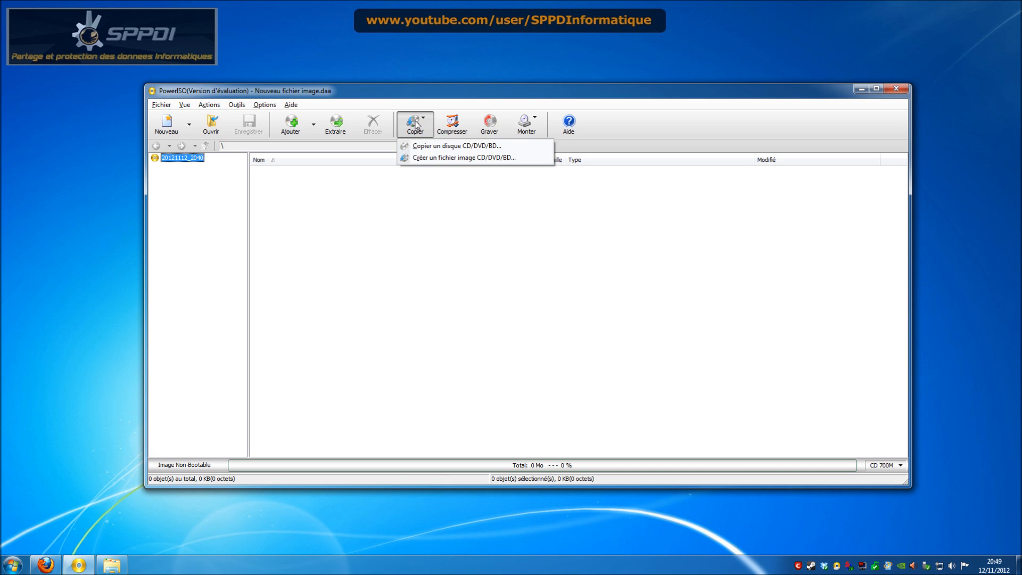
left_click(457, 147)
left_click(508, 180)
left_click(508, 182)
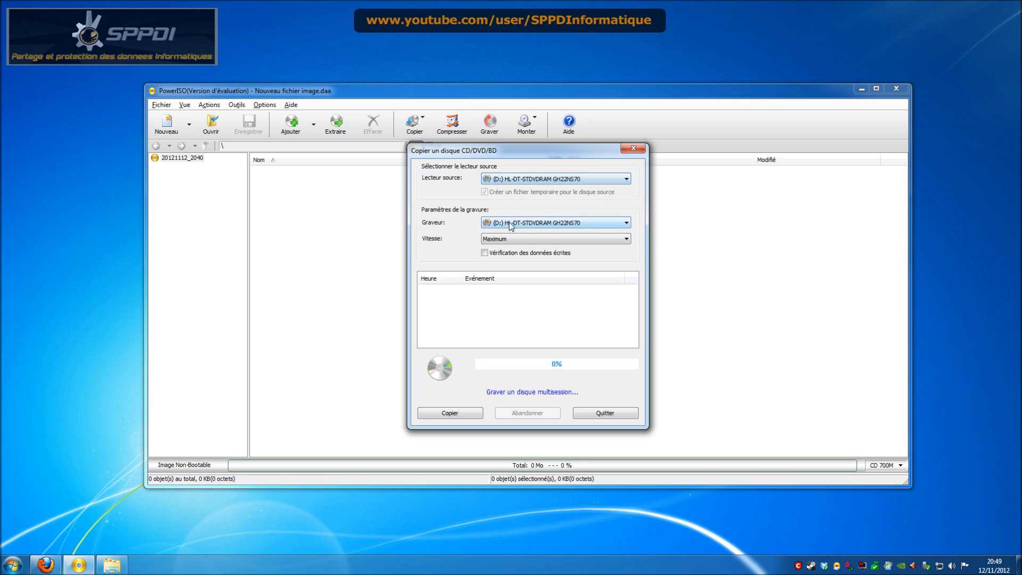
left_click(523, 180)
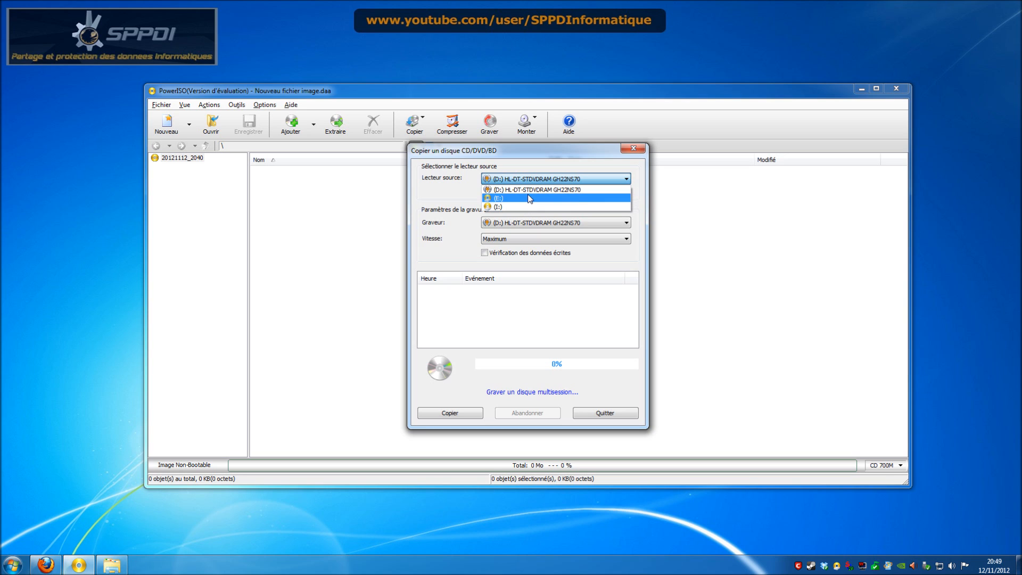
left_click(535, 177)
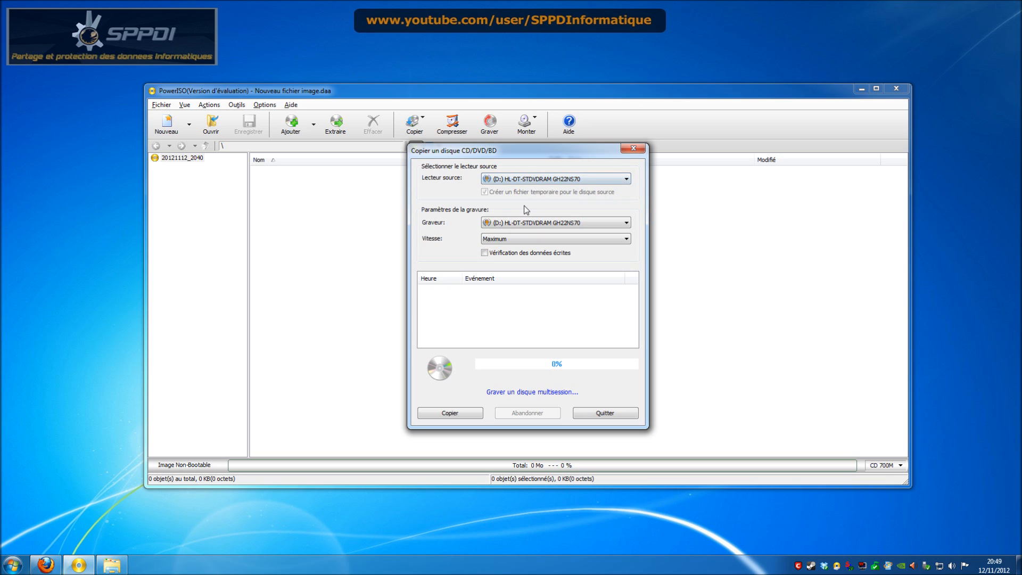
left_click(484, 253)
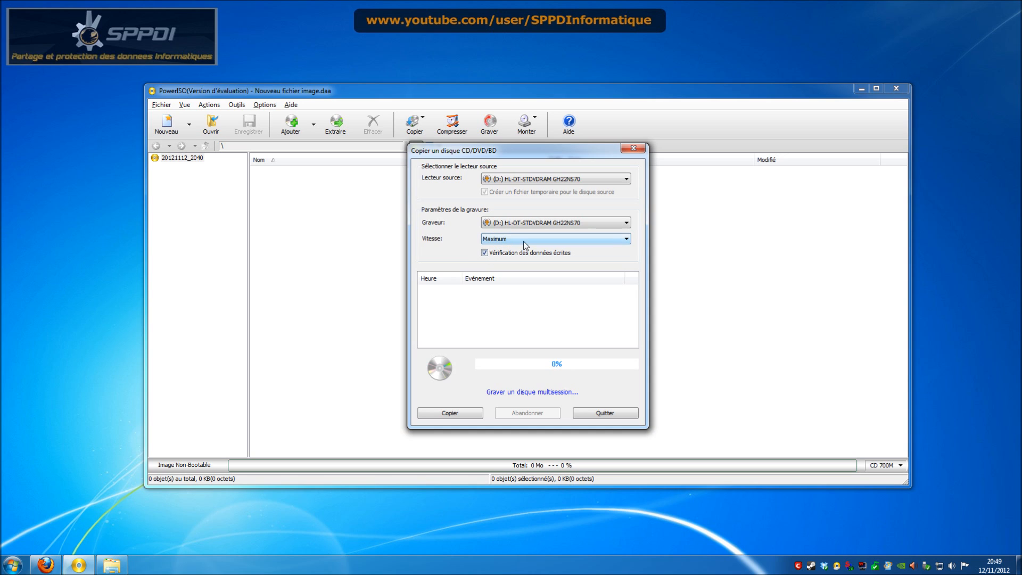
left_click(605, 413)
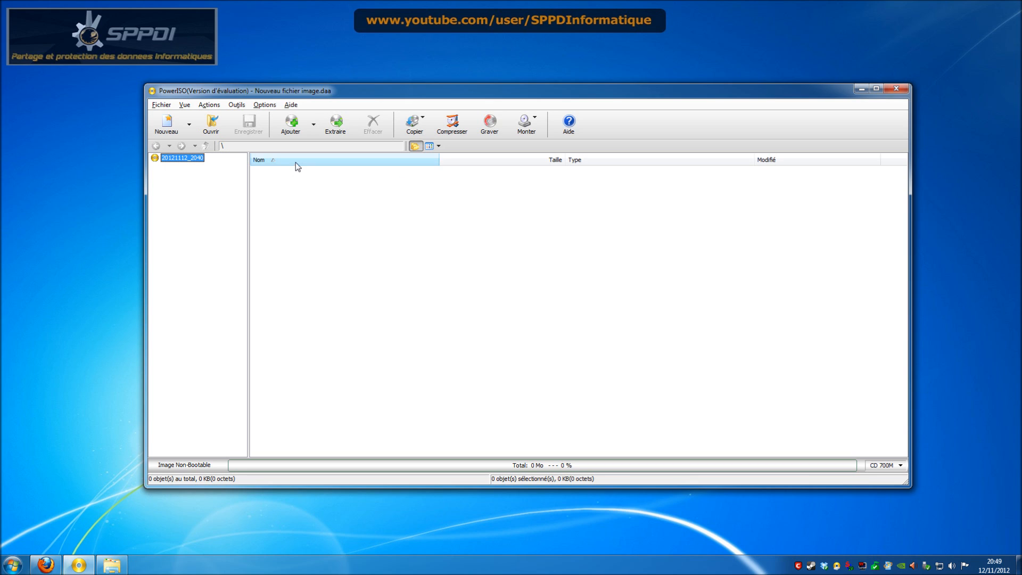
Open the image file redobackup-livecd-1.0.3.iso from the Téléchargements\Logiciels folder.
left_click(208, 128)
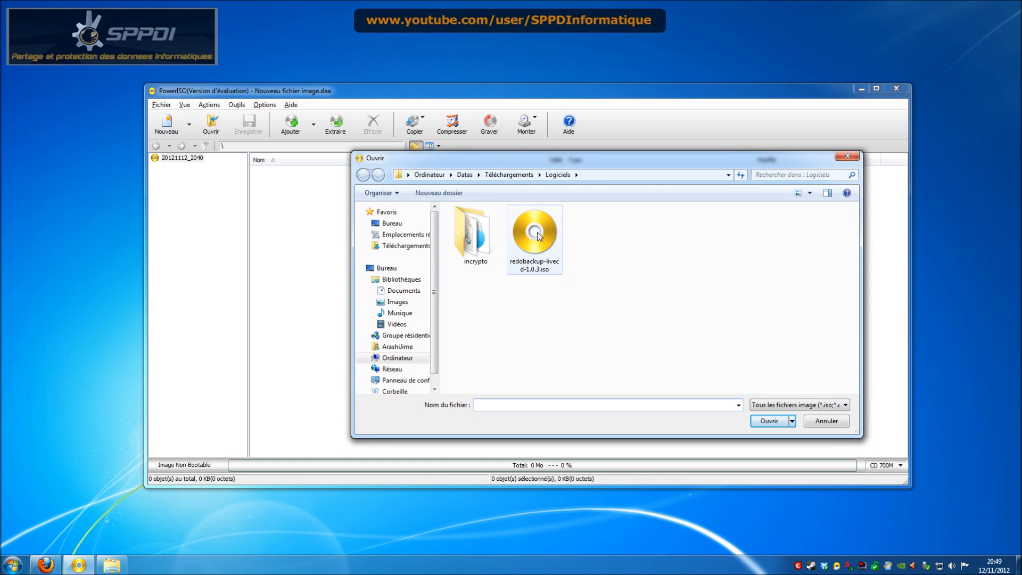
left_click(534, 234)
left_click(769, 421)
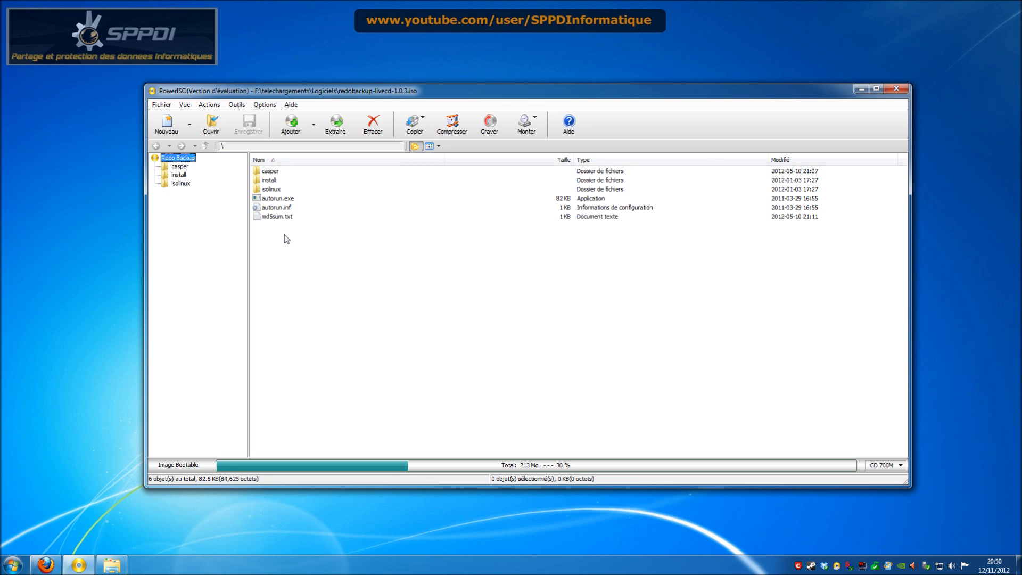
Examine the autorun.exe, autorun.inf and md5sum.txt files at the root of the opened Redo Backup image.
left_click(286, 218)
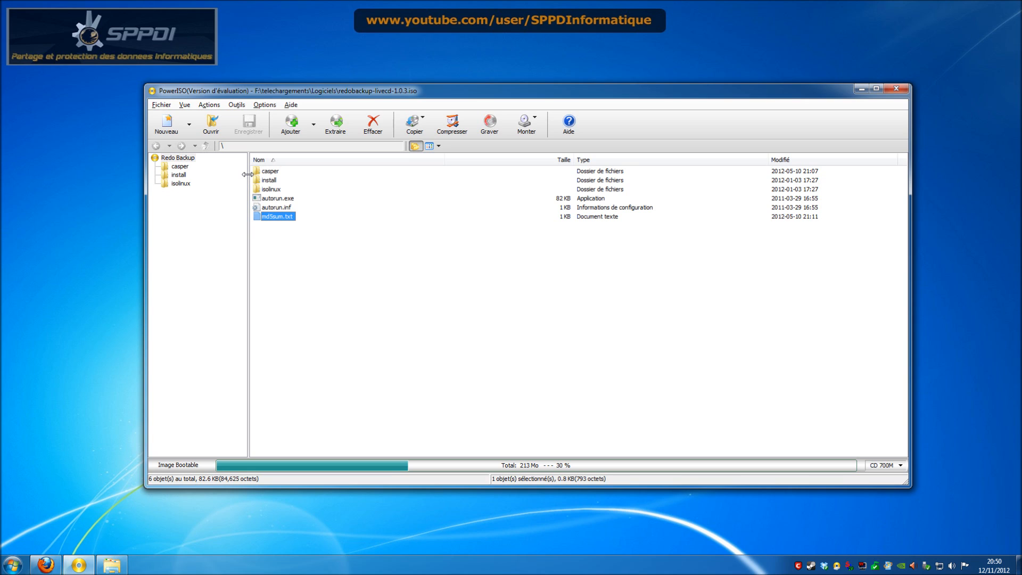
left_click(288, 199)
left_click(282, 208)
left_click(281, 201)
left_click(284, 208)
left_click(282, 199)
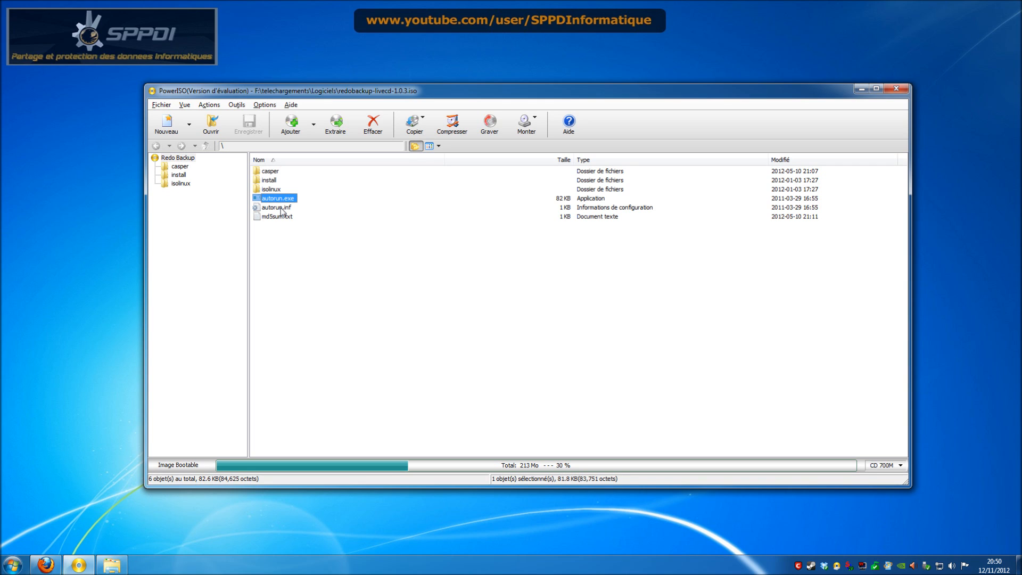
left_click(281, 217)
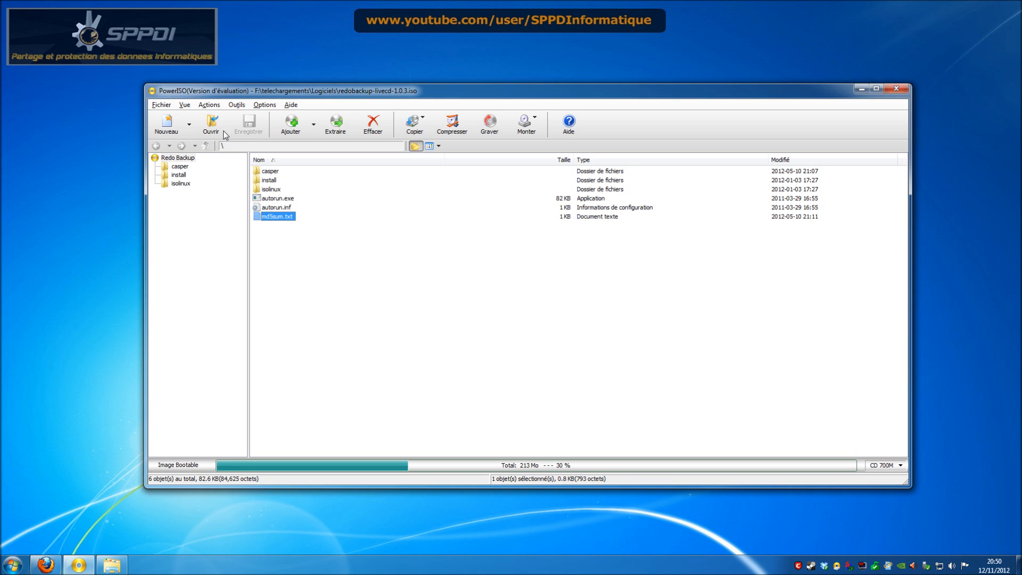
left_click(189, 124)
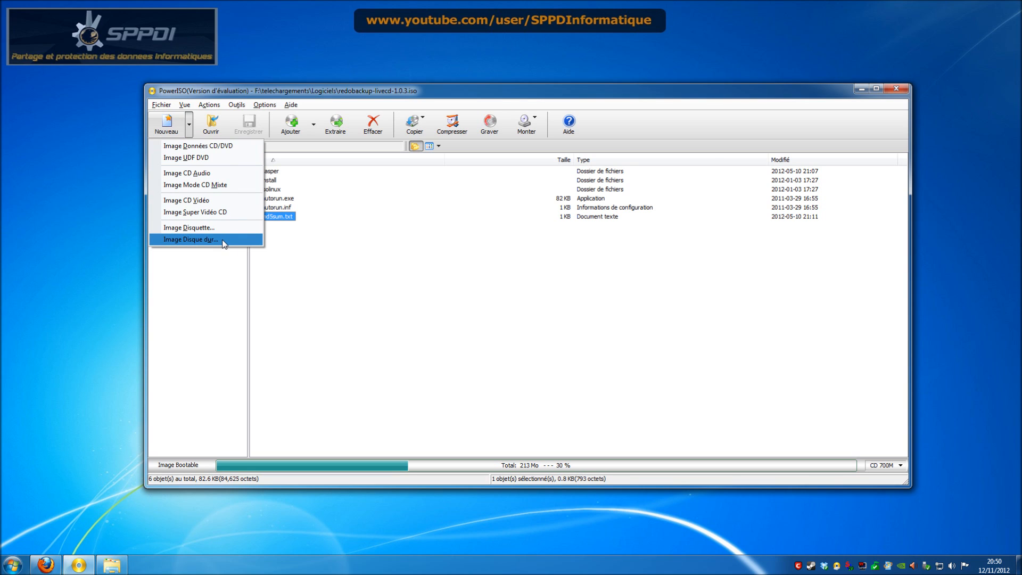
left_click(358, 205)
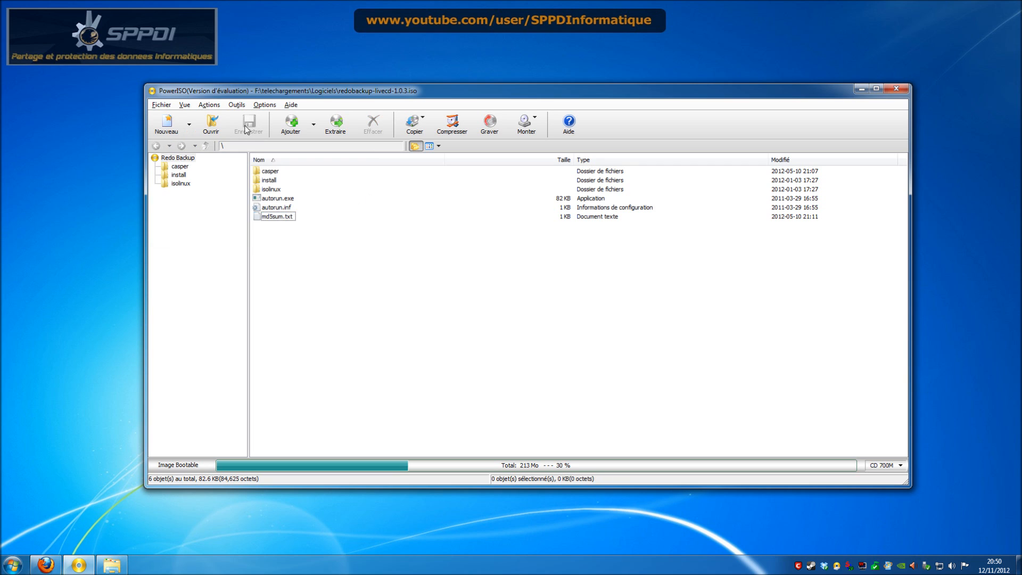
left_click(172, 106)
mouse_move(209, 107)
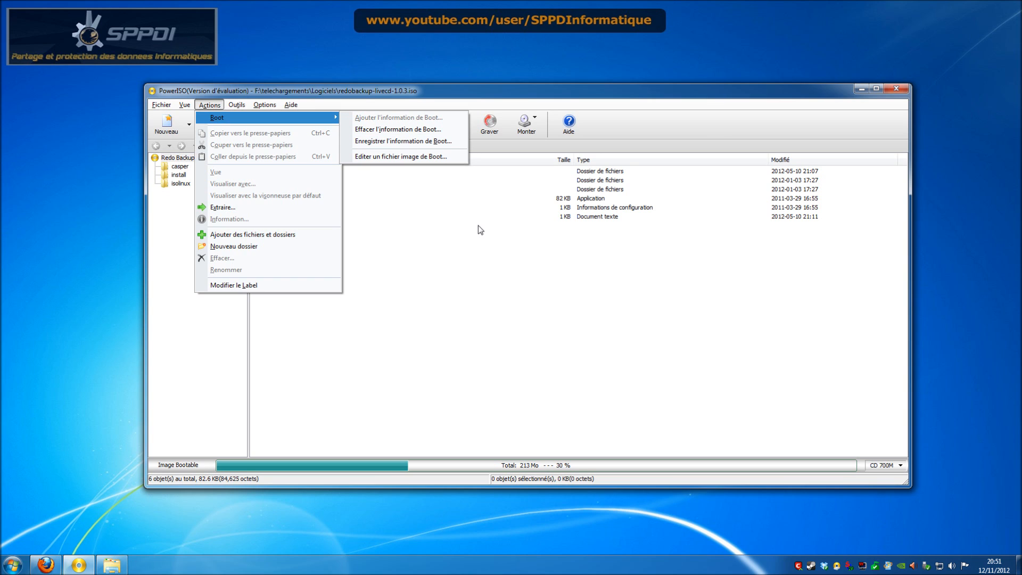
left_click(489, 192)
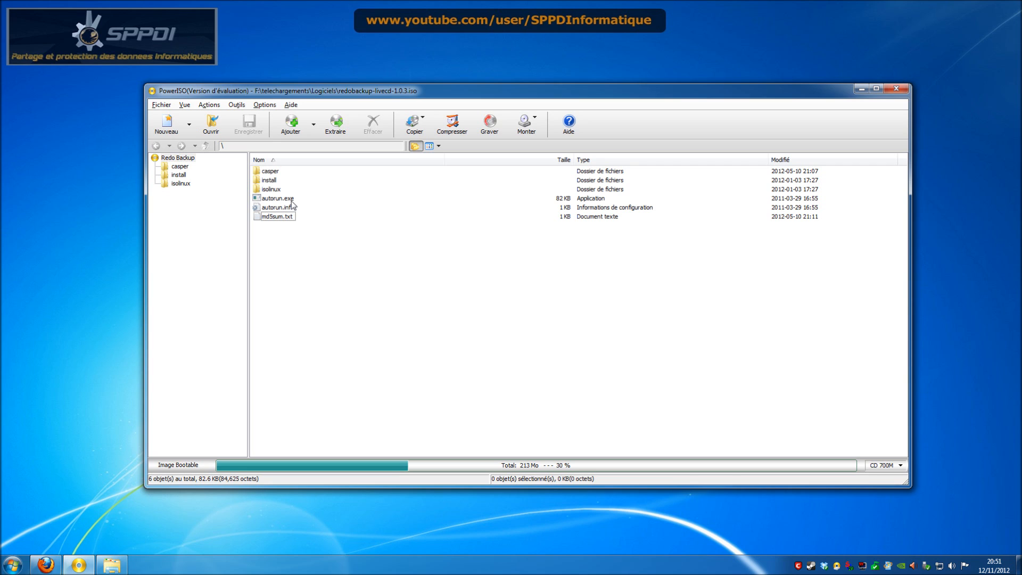
left_click(209, 105)
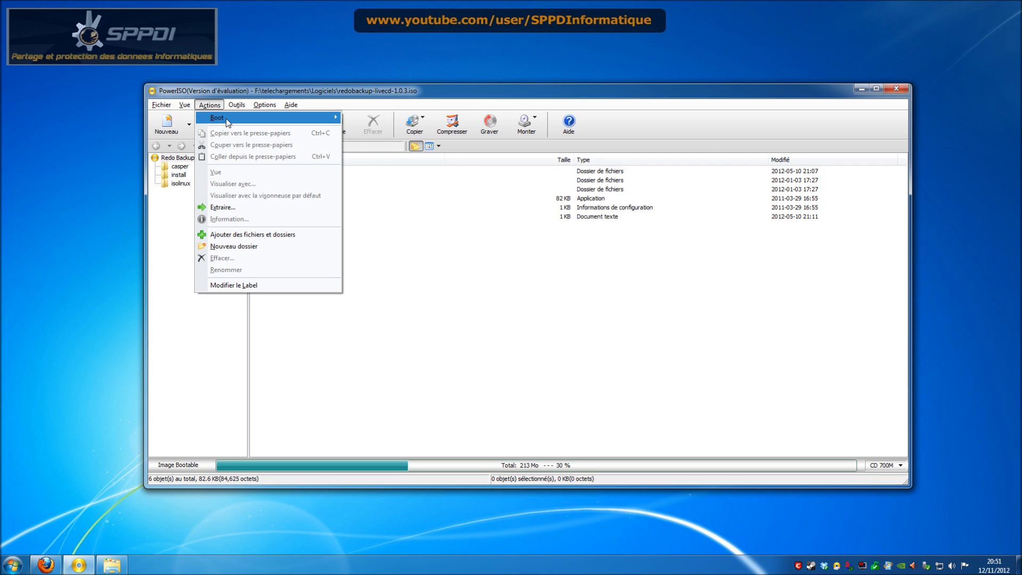
mouse_move(227, 122)
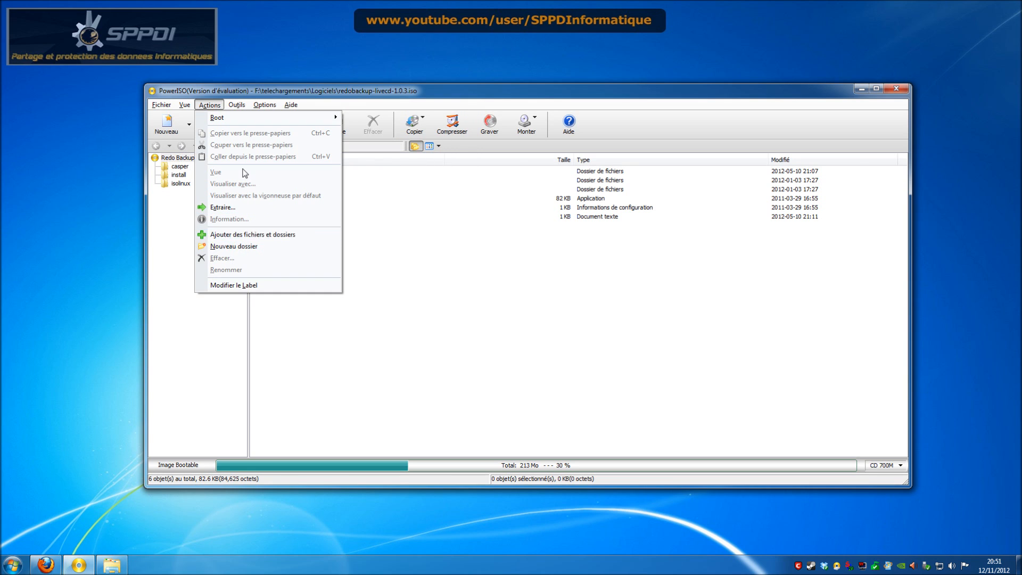
Review the source drive, file format and destination settings for creating a CD/DVD-ROM image file, and cancel without creating it.
left_click(237, 105)
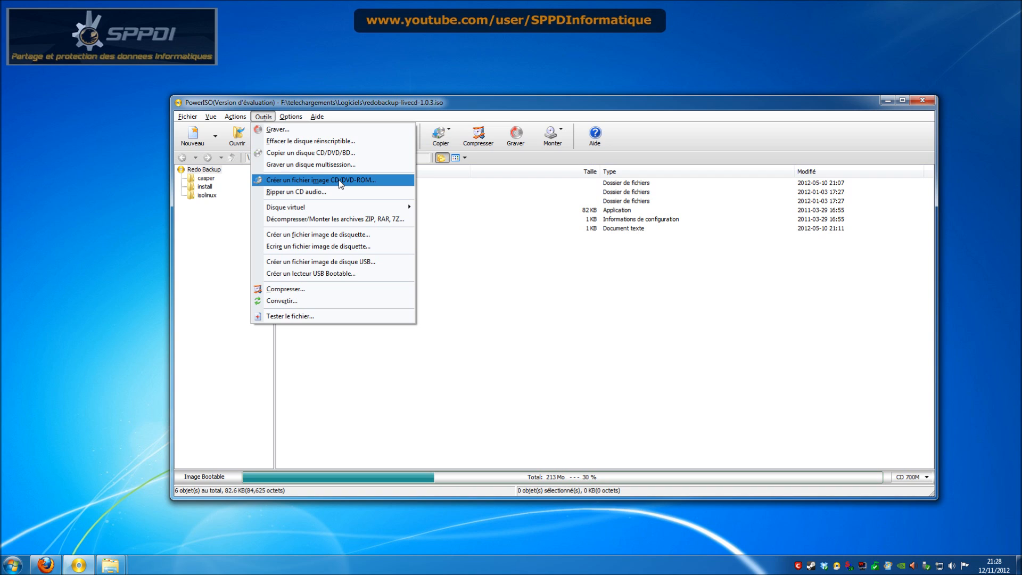
left_click(339, 180)
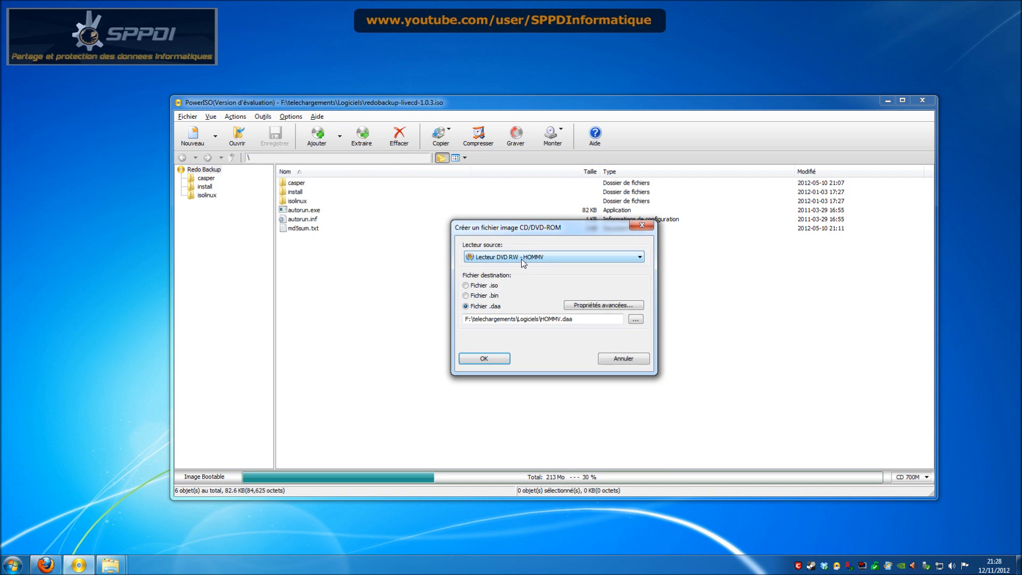
left_click(522, 258)
left_click(534, 257)
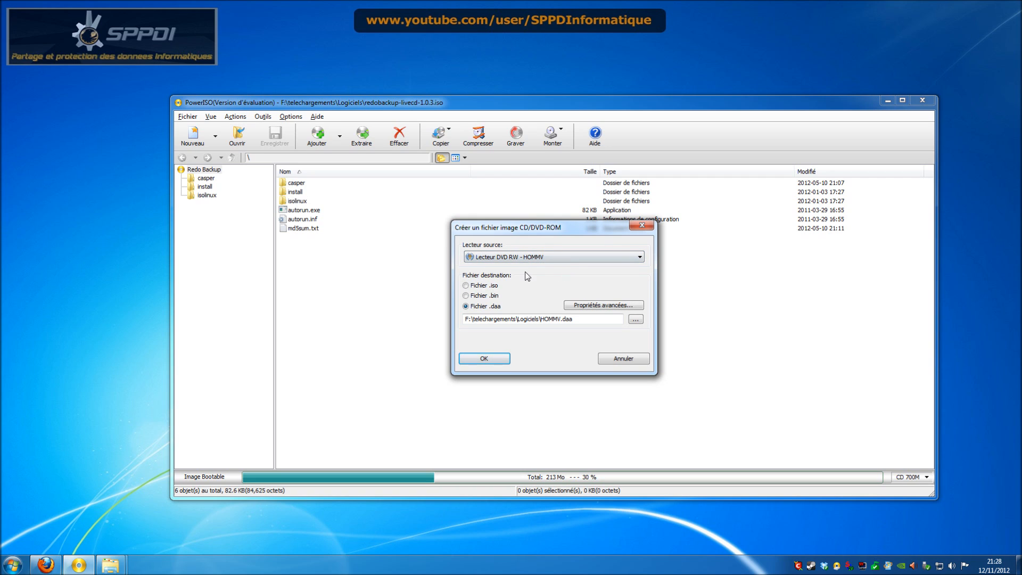
left_click(490, 287)
left_click(483, 306)
left_click(636, 319)
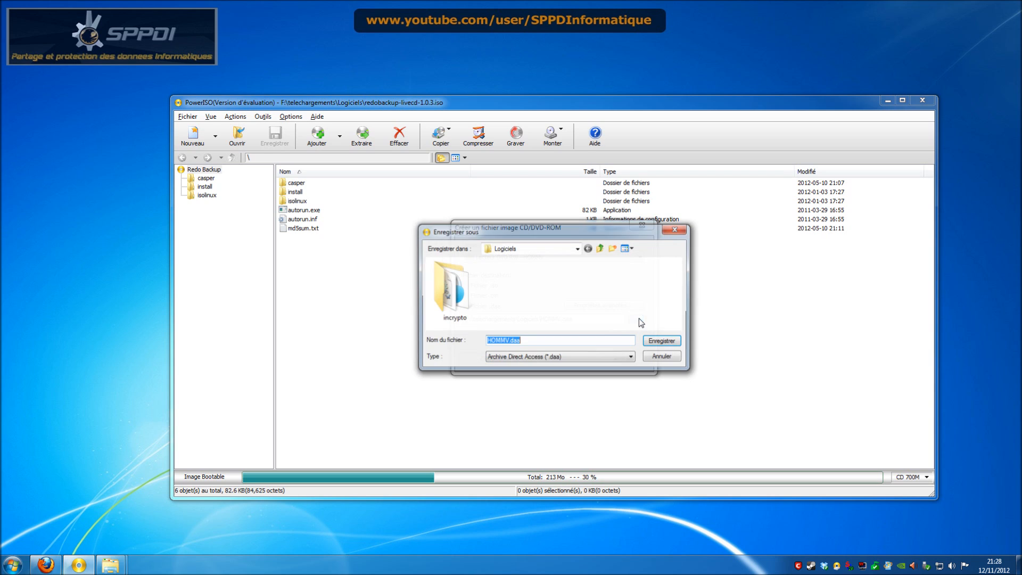
left_click(665, 356)
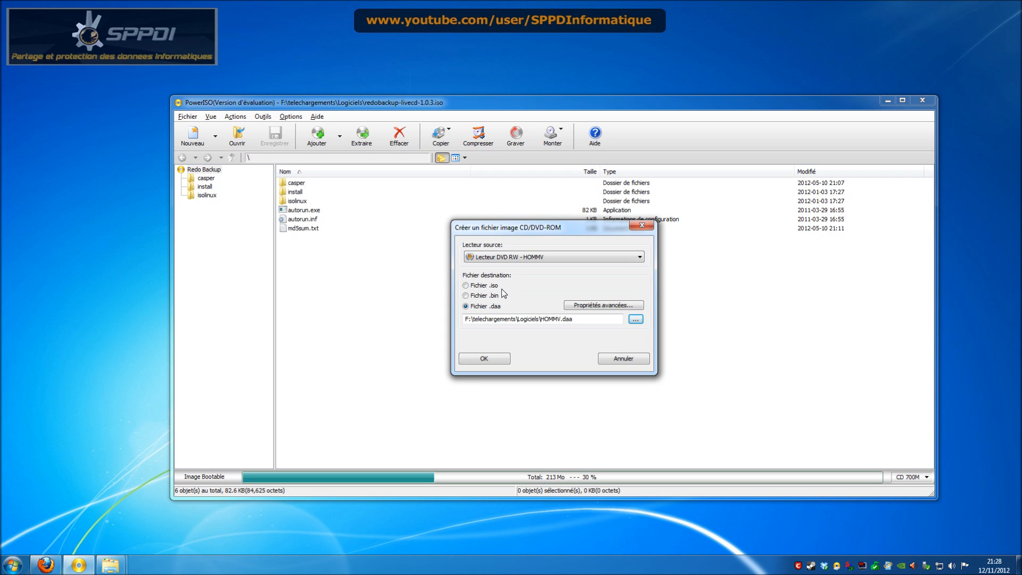
left_click(624, 358)
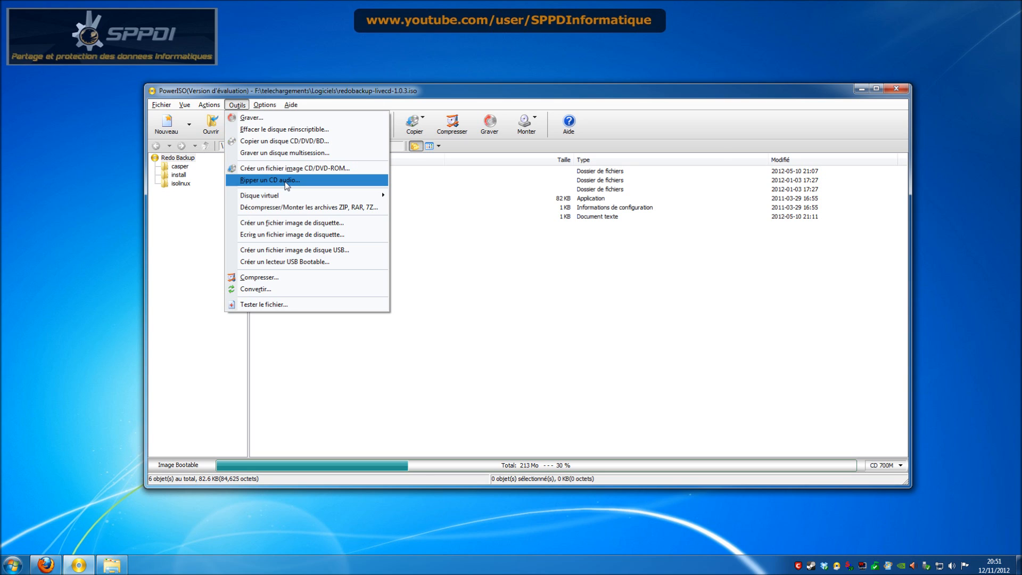
Open the conversion dialog for redobackup-livecd-1.0.3.iso and try the ISO and BIN/CUE destination formats, ending on DAA.
mouse_move(292, 198)
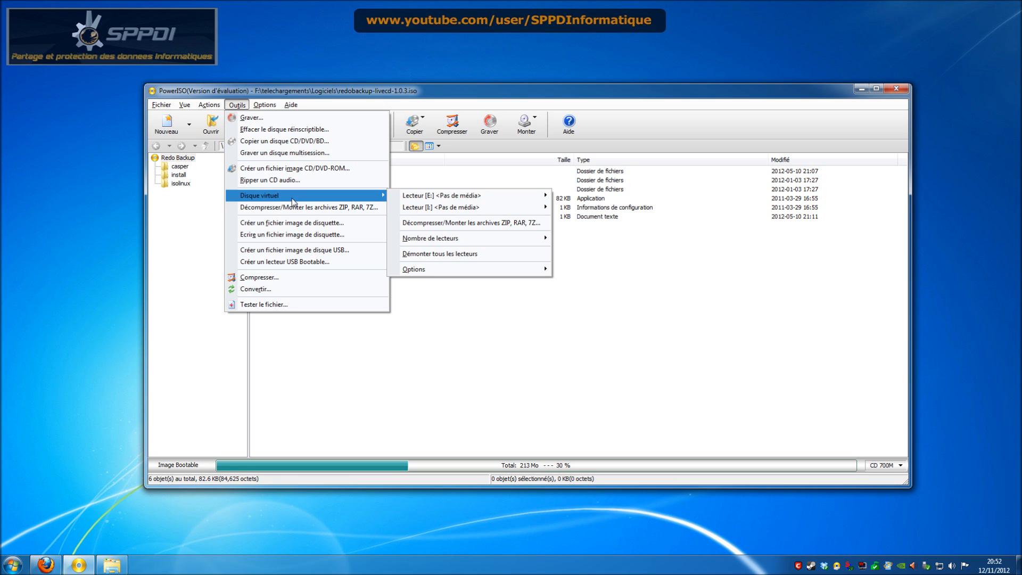
left_click(296, 289)
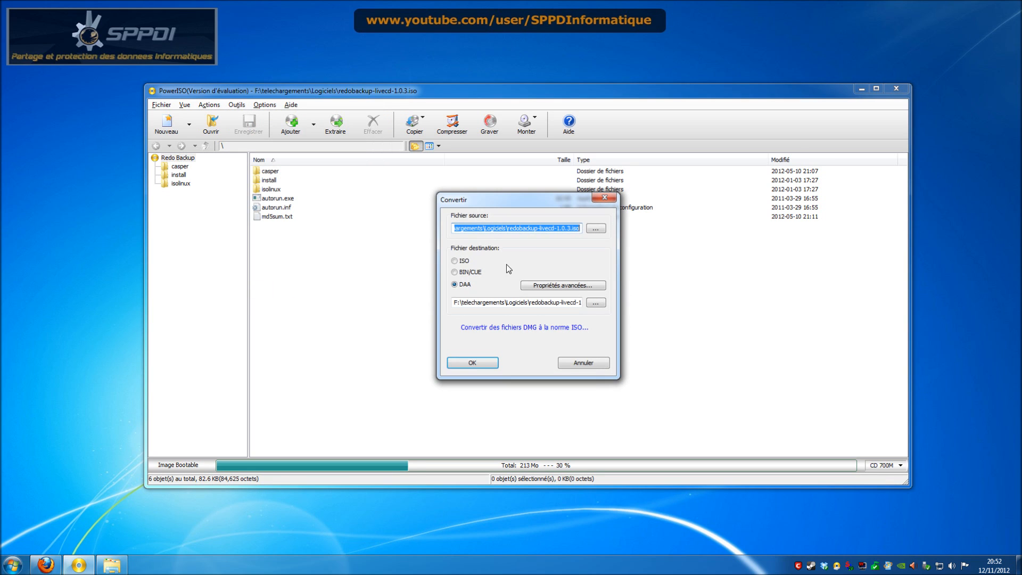
left_click(467, 260)
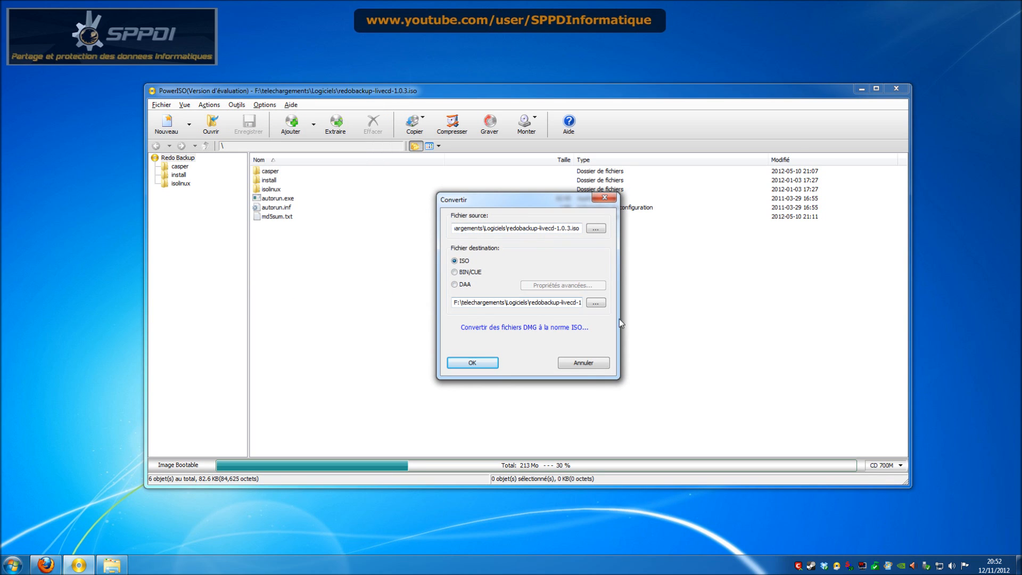
left_click(455, 284)
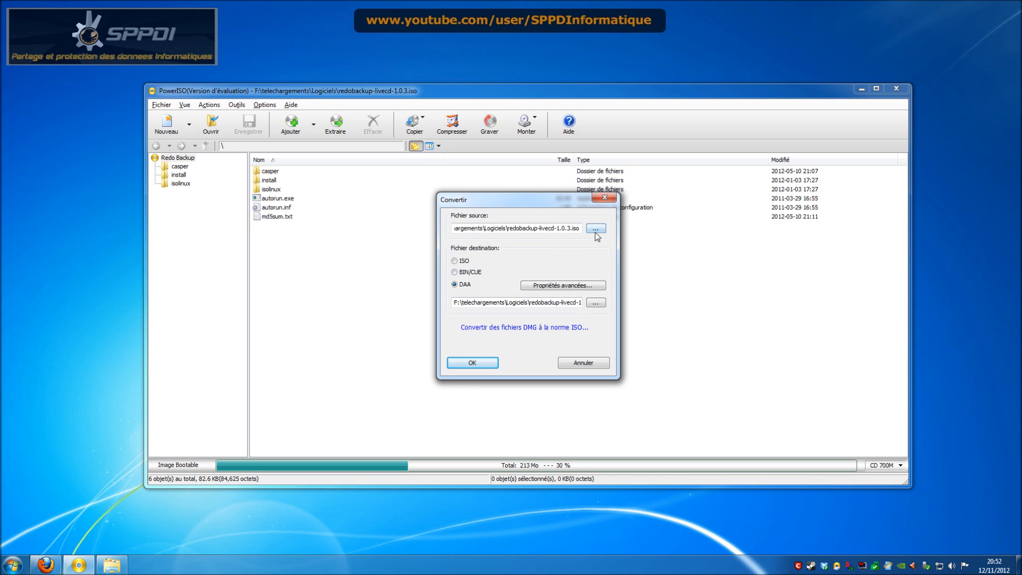
left_click(466, 261)
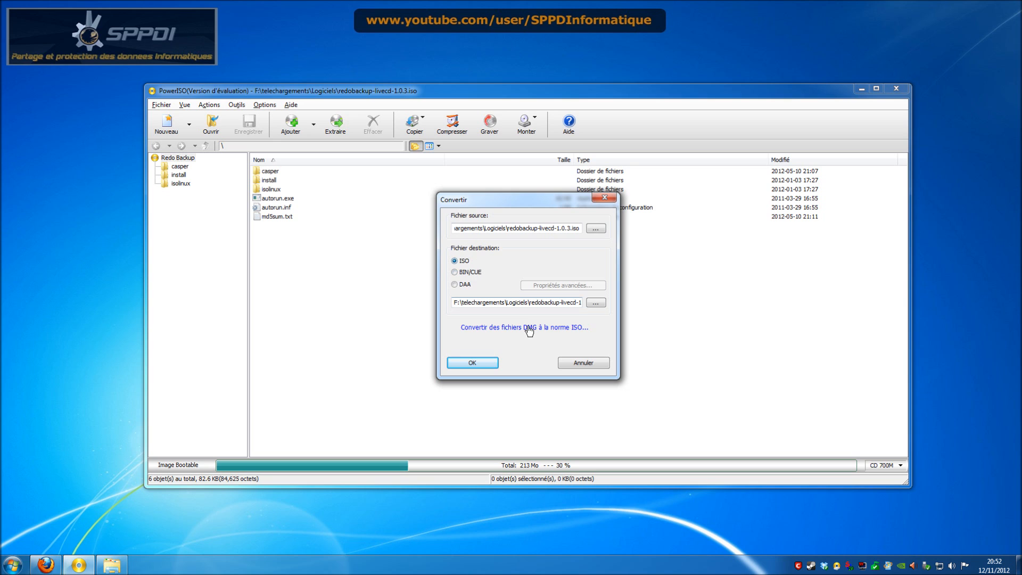
left_click(477, 273)
left_click(465, 287)
Review the advanced properties for the DAA destination file and leave the conversion dialog without converting.
left_click(554, 285)
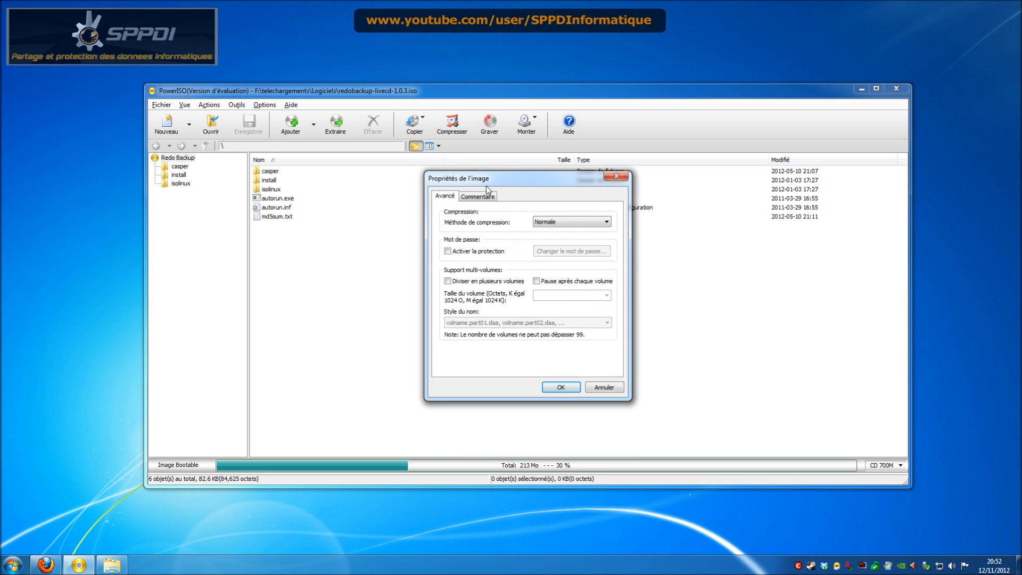
left_click(458, 196)
left_click(447, 196)
left_click(615, 176)
left_click(583, 368)
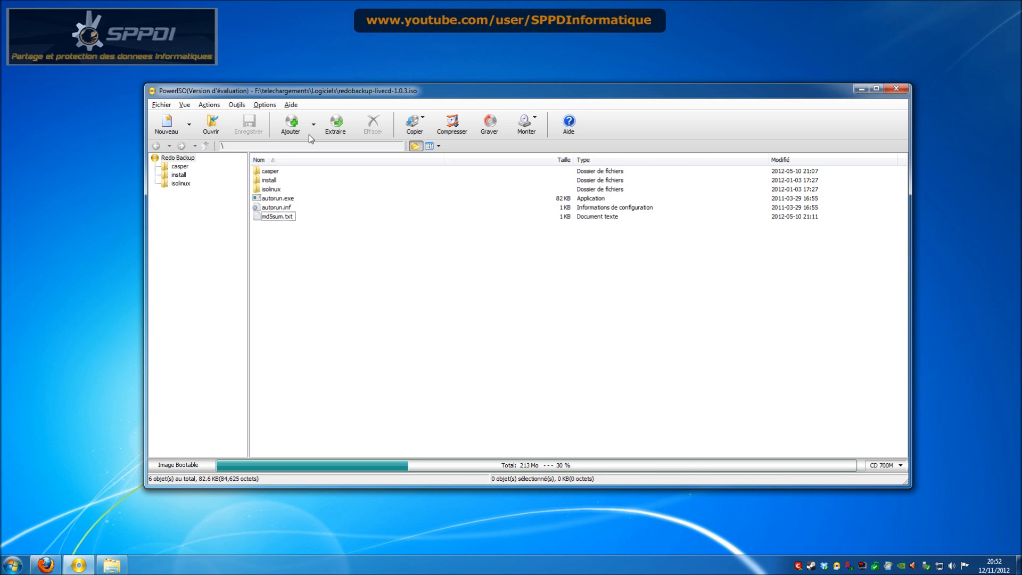
left_click(264, 105)
left_click(252, 106)
left_click(241, 105)
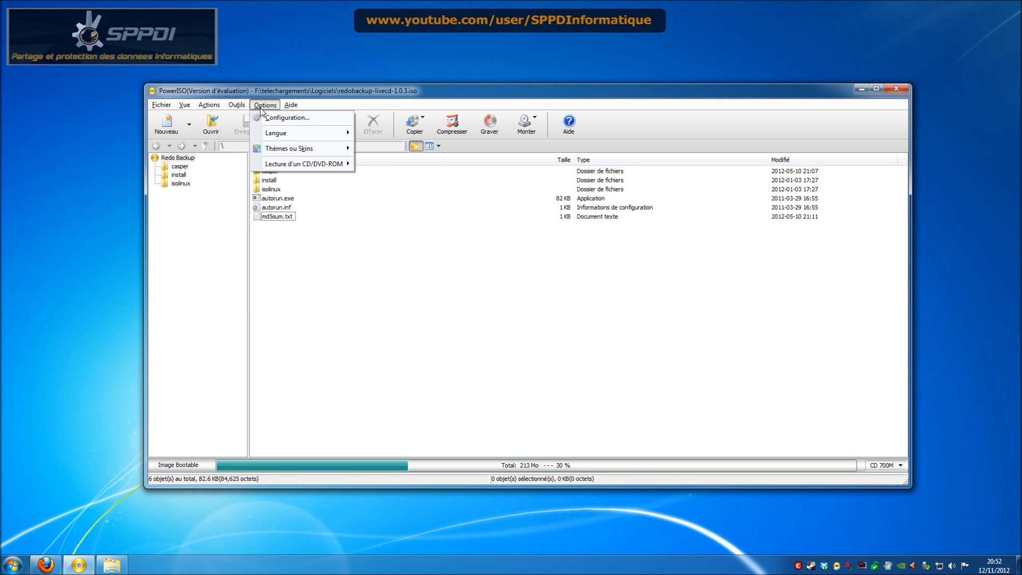
mouse_move(244, 105)
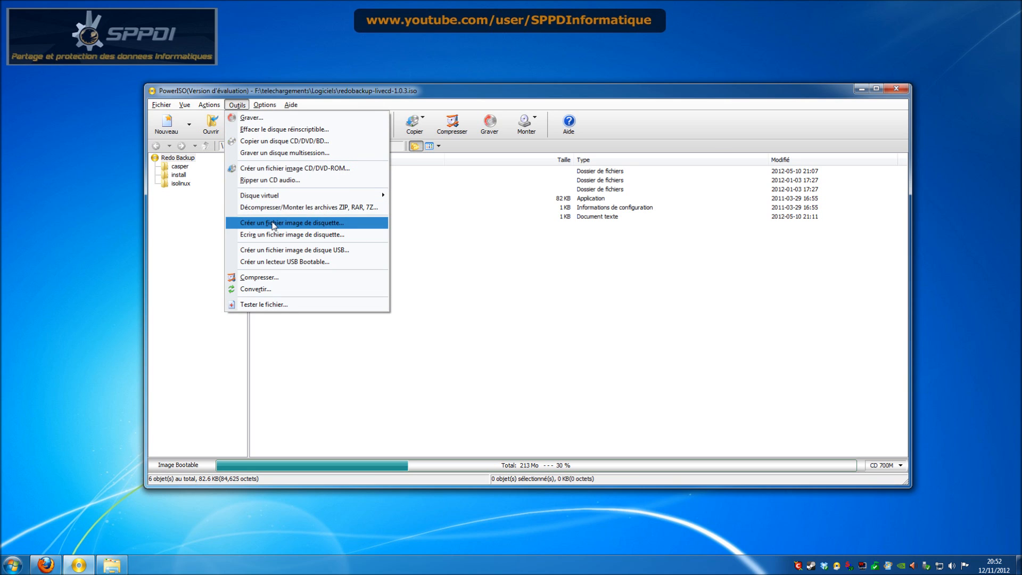
mouse_move(301, 198)
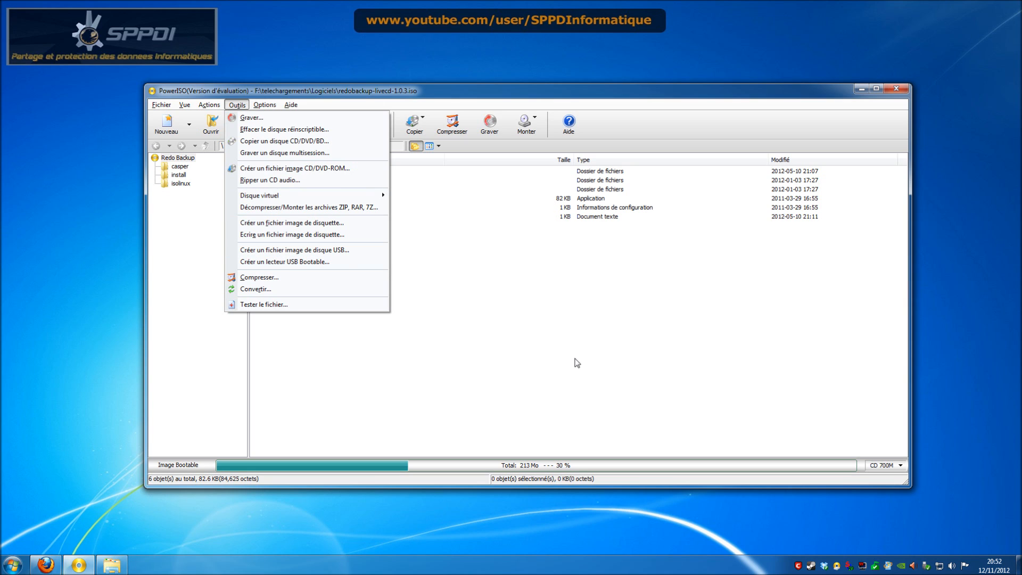
left_click(564, 307)
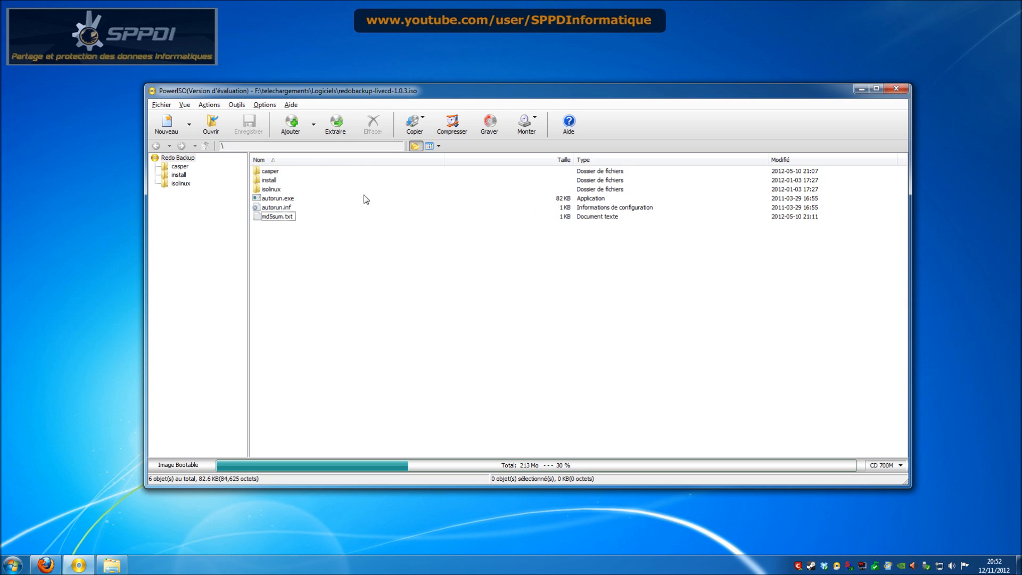
left_click(236, 105)
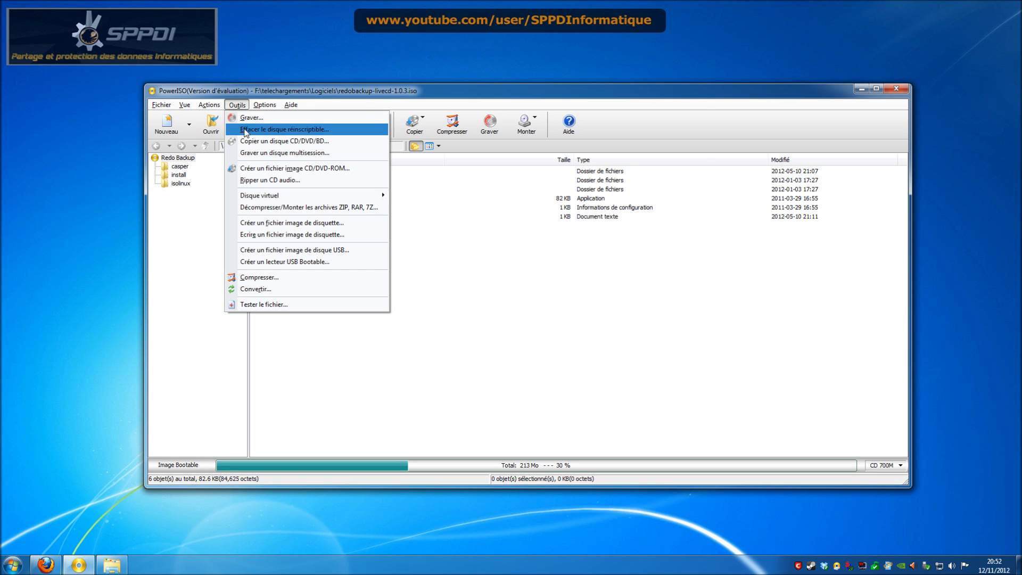
Set the number of virtual drives to 6.
mouse_move(265, 197)
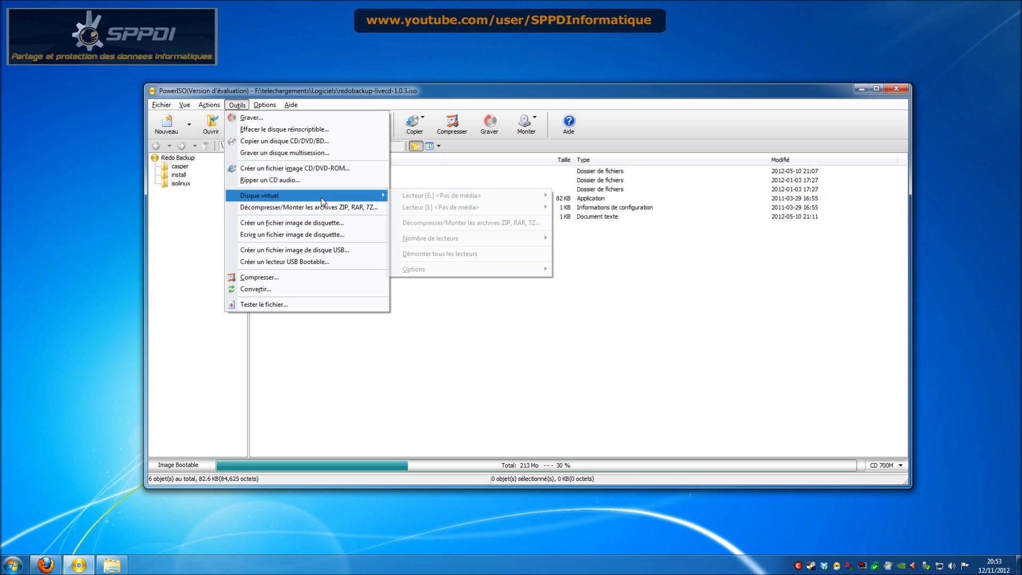
mouse_move(447, 208)
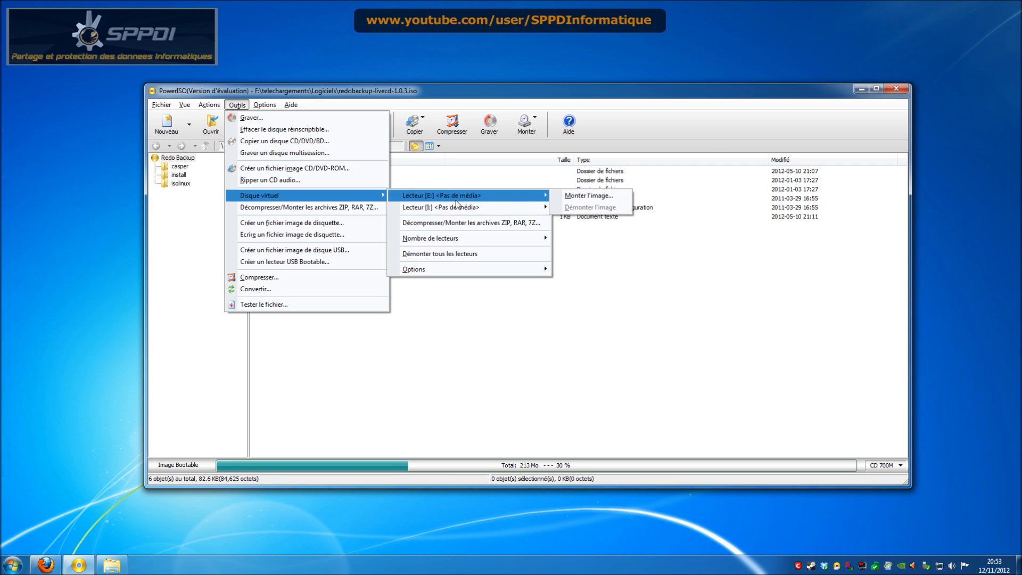
mouse_move(461, 236)
left_click(593, 305)
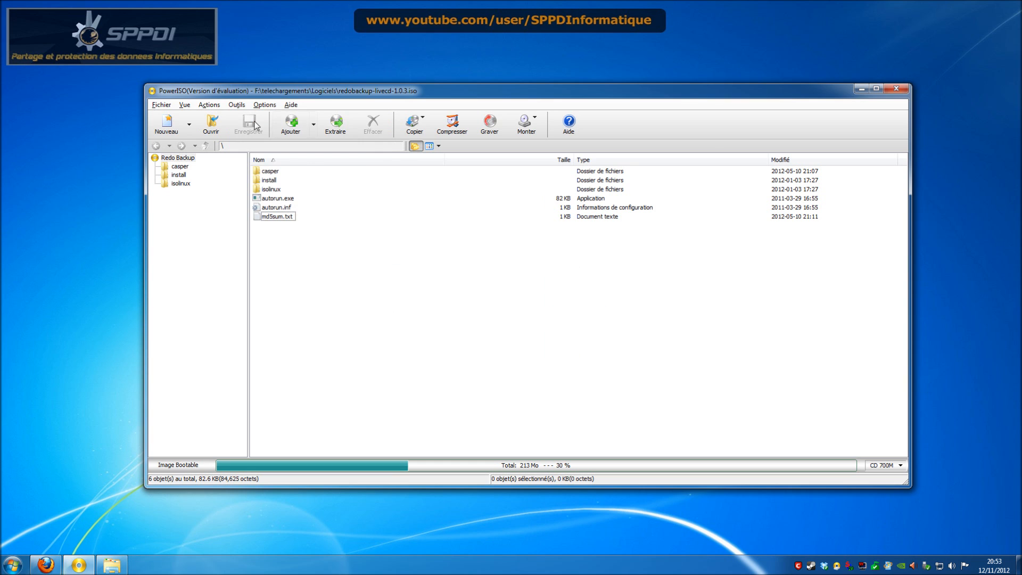
left_click(237, 105)
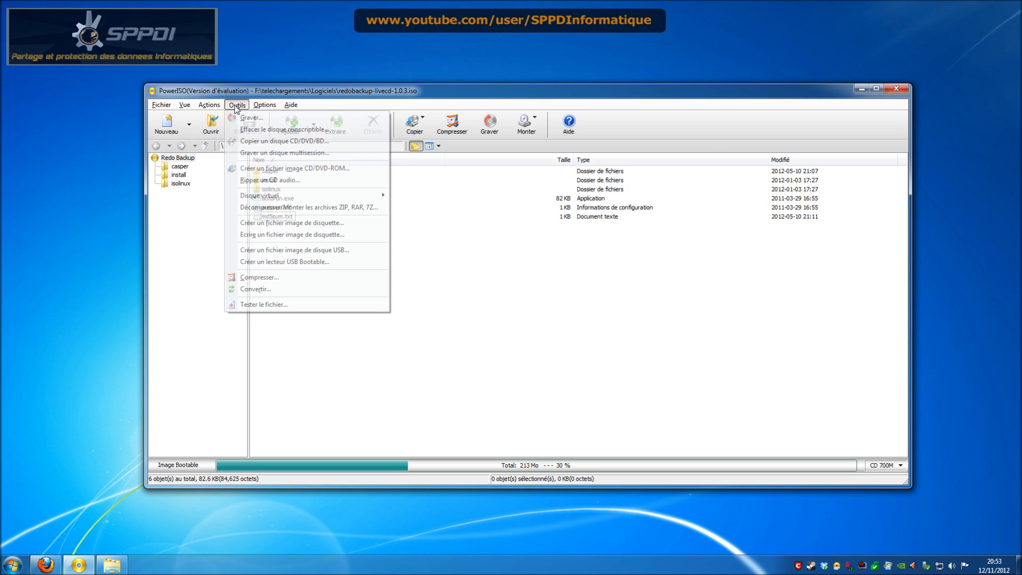
left_click(302, 208)
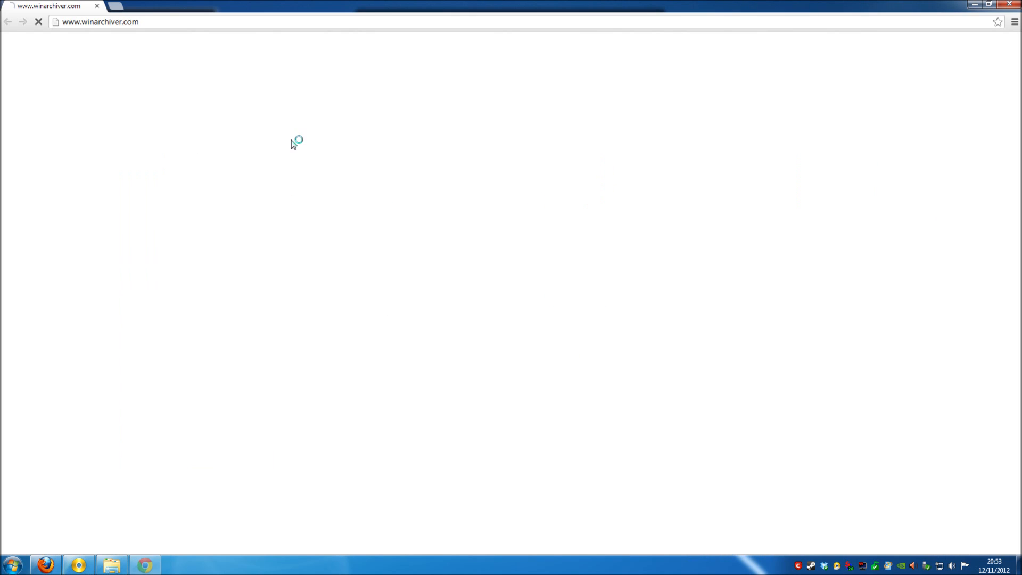
left_click(1015, 5)
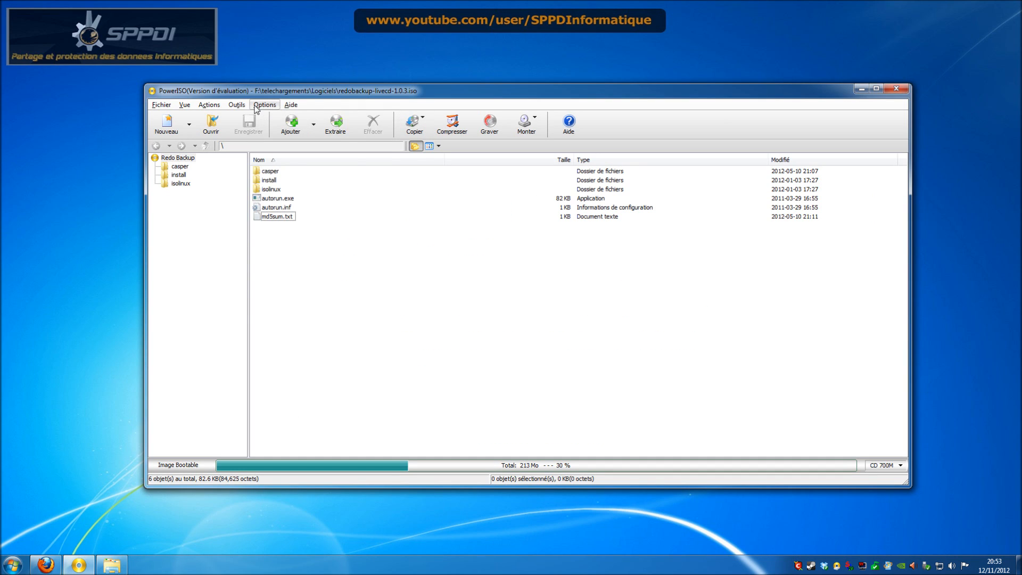
Mount redobackup-livecd-1.0.3.iso from the Logiciels folder on virtual drive E:.
left_click(237, 105)
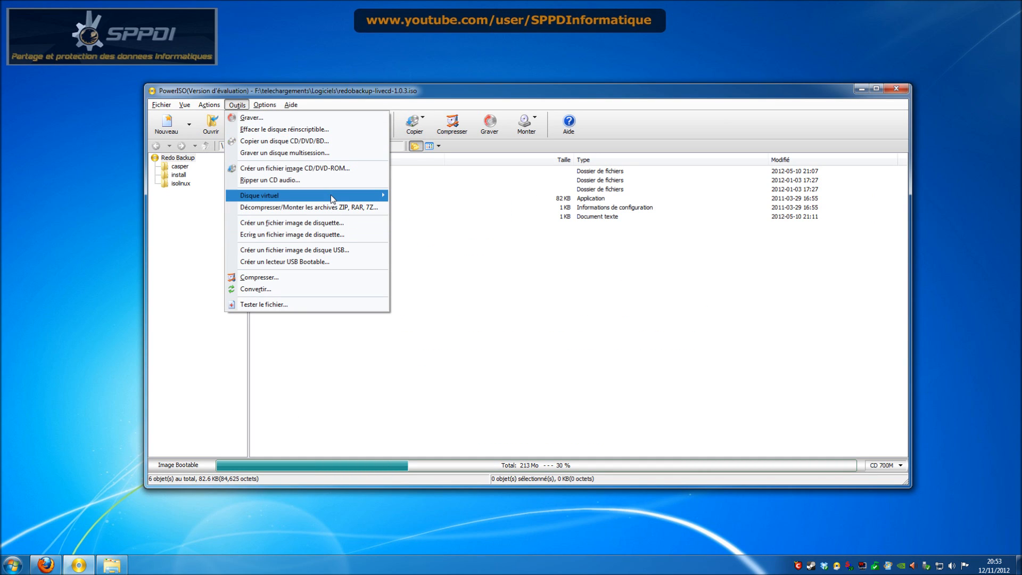
mouse_move(331, 193)
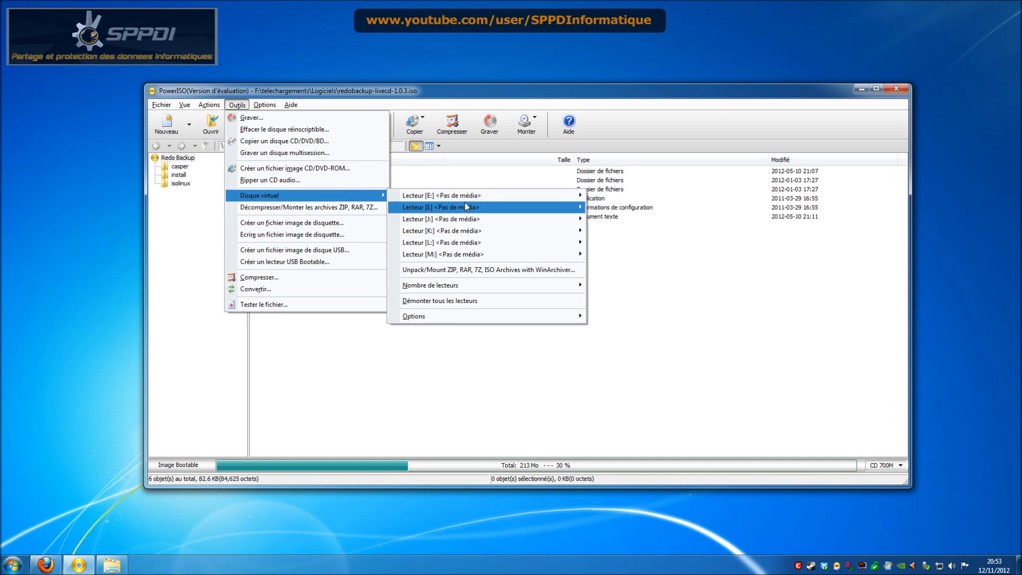
mouse_move(469, 198)
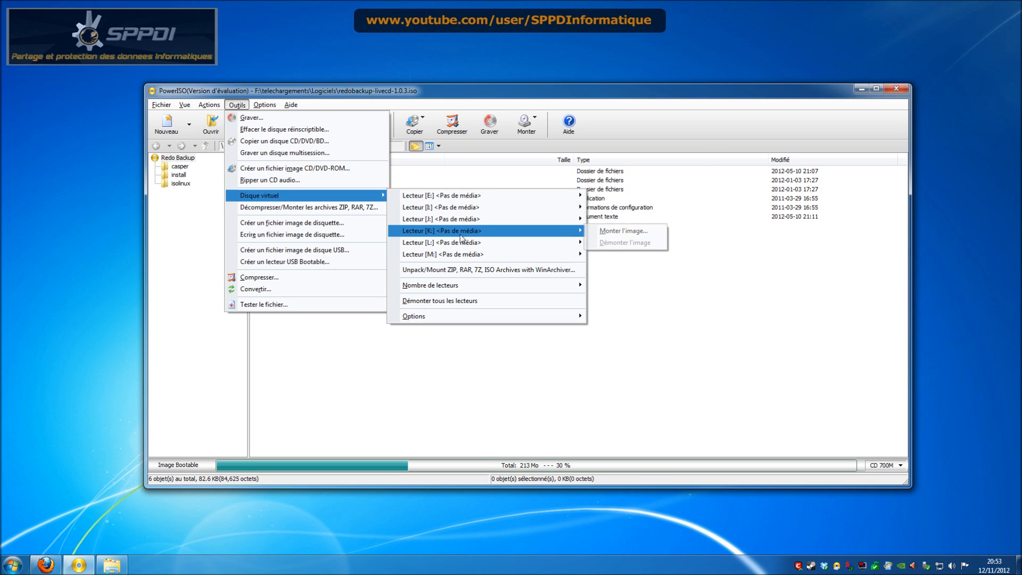
mouse_move(460, 257)
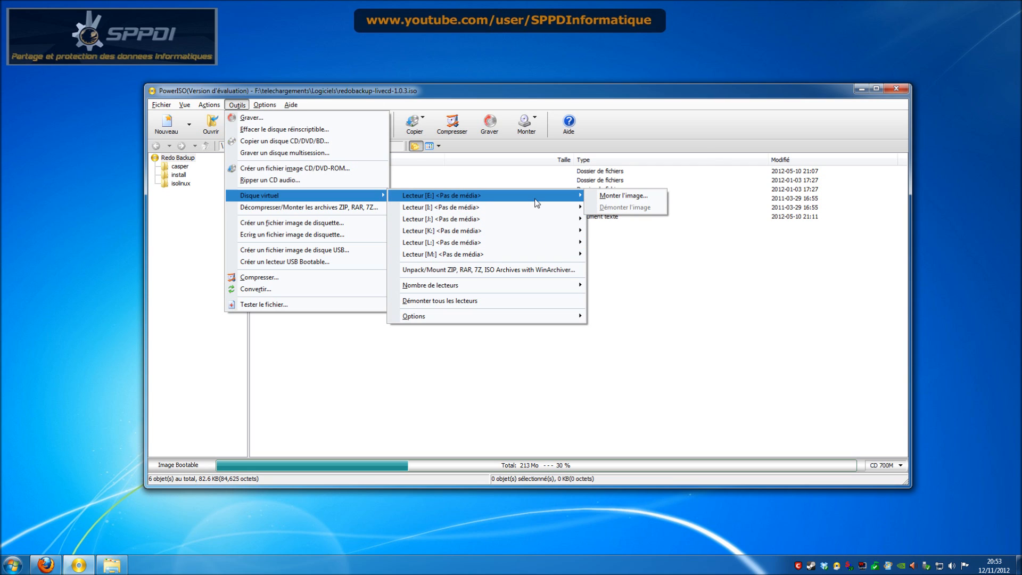
left_click(599, 196)
left_click(535, 255)
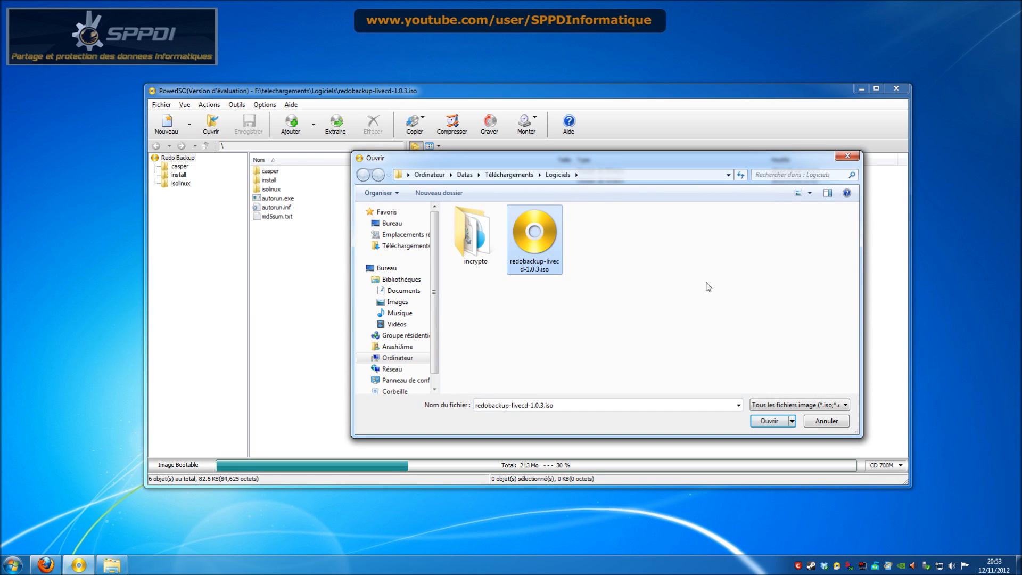
left_click(775, 420)
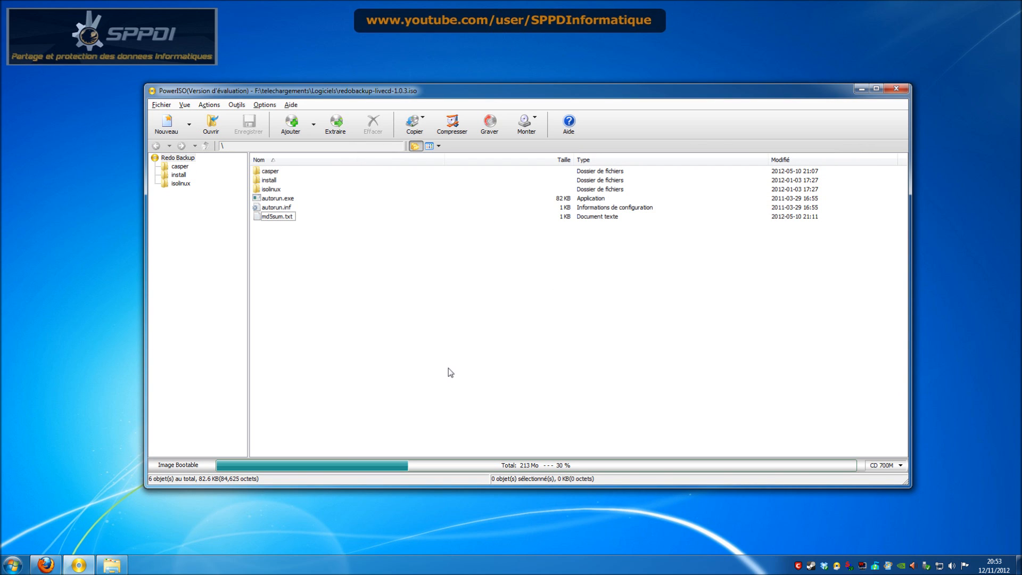
Open the computer's drive overview and inspect the empty virtual CD drives, the Redo Backup drive and the HOMMV DVD drive.
left_click(12, 565)
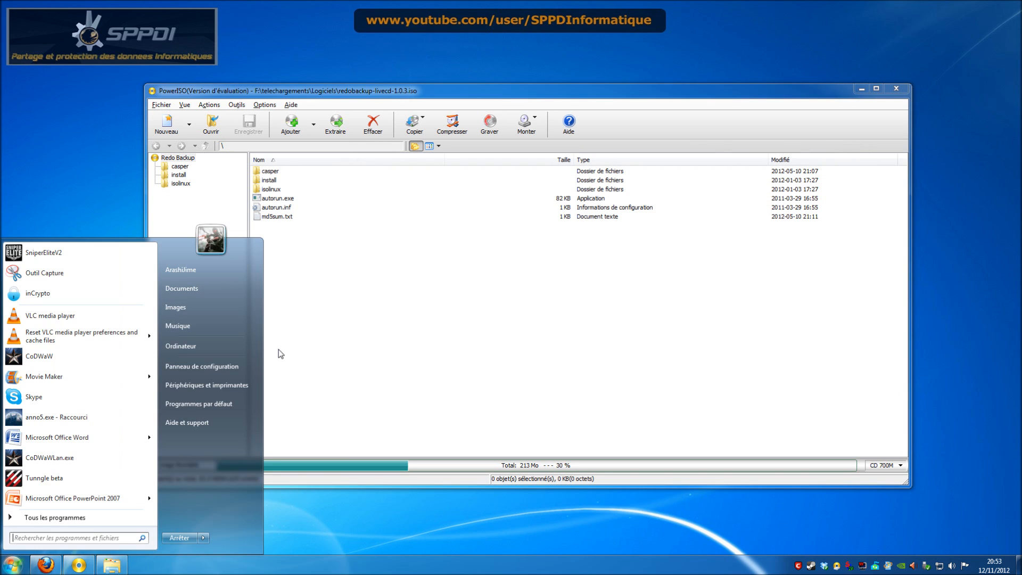
left_click(222, 343)
left_click_drag(550, 275, 503, 173)
left_click(539, 341)
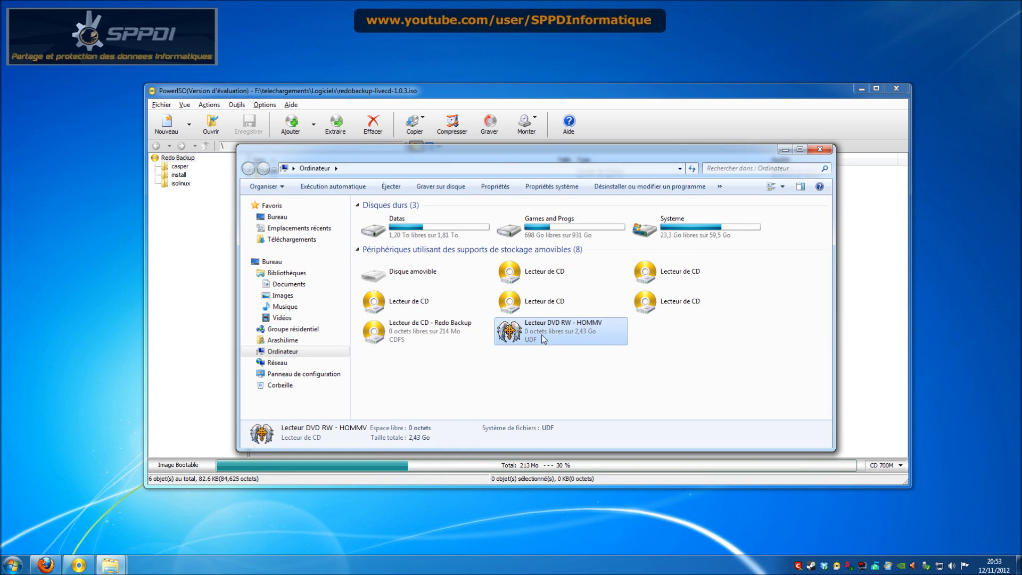
left_click(430, 336)
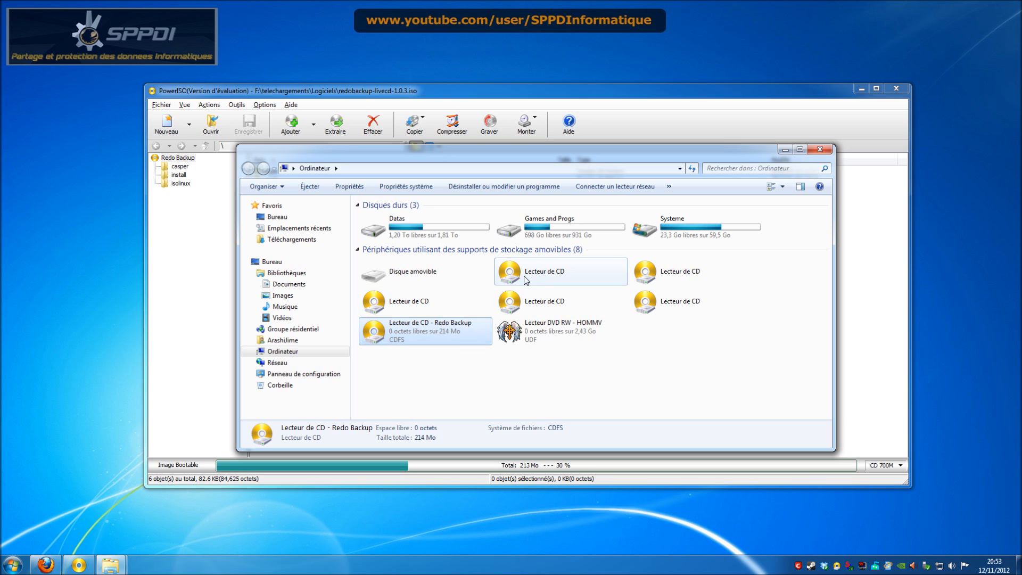
left_click(656, 302)
left_click(573, 329)
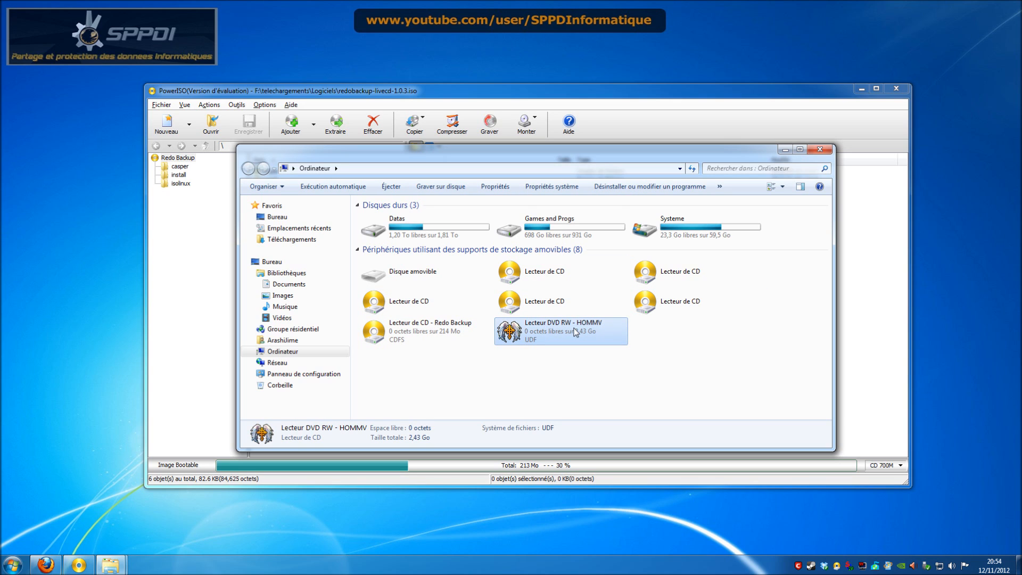
left_click(429, 334)
left_click(431, 310)
left_click(470, 331)
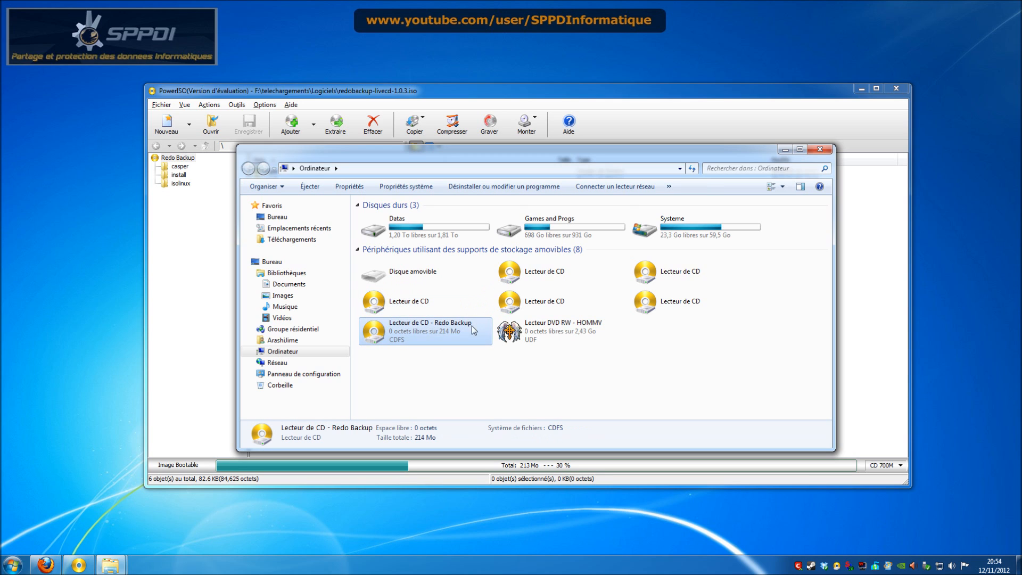
Launch the mounted Redo Backup disc, decline restarting the computer and close the drive overview.
double_click(457, 324)
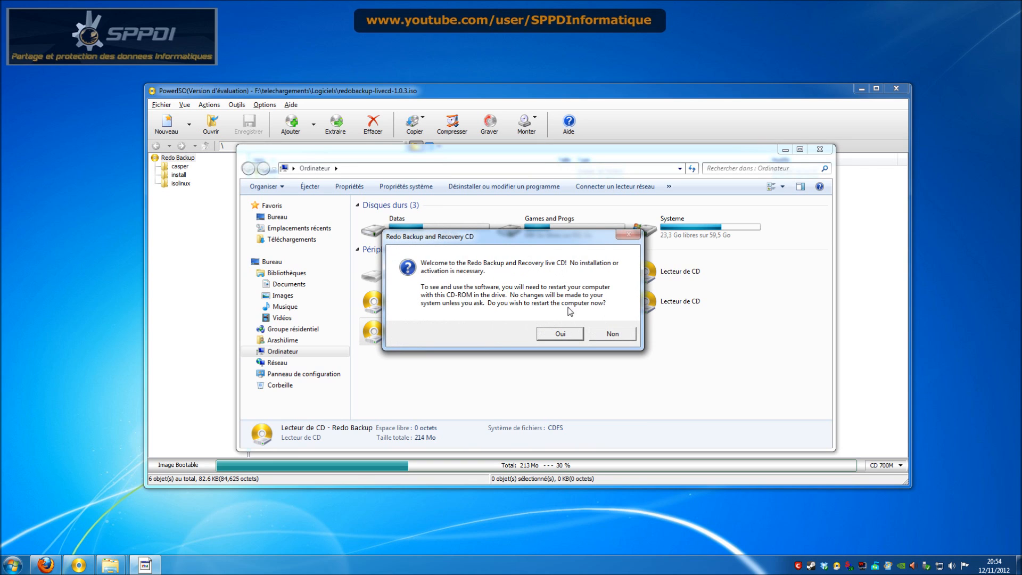
left_click(611, 331)
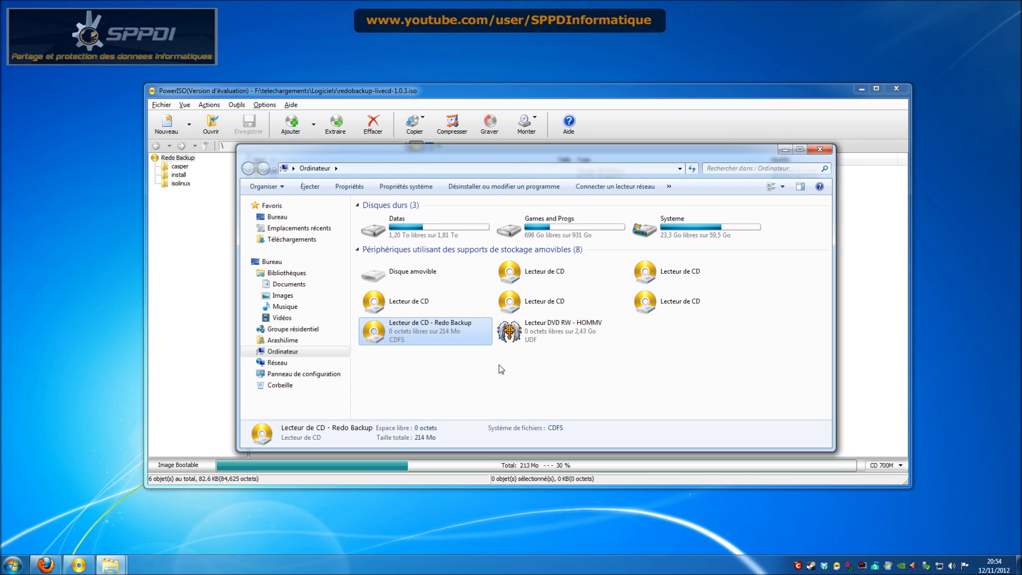
left_click(819, 149)
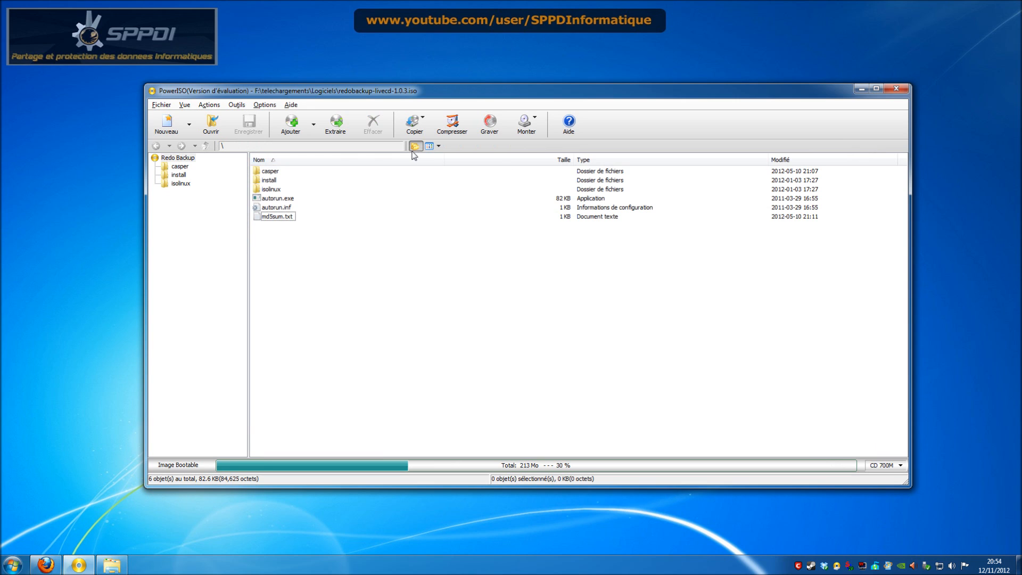
Examine the mount and unmount options of the virtual drives, including drive E: with the Redo Backup image, and the remaining image tools.
left_click(265, 105)
mouse_move(290, 107)
mouse_move(238, 105)
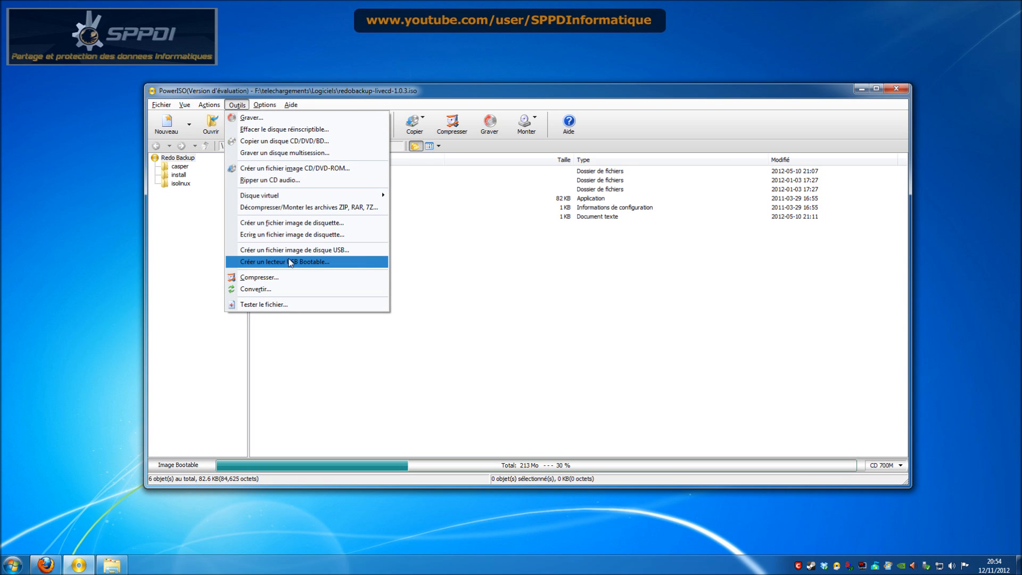
mouse_move(319, 197)
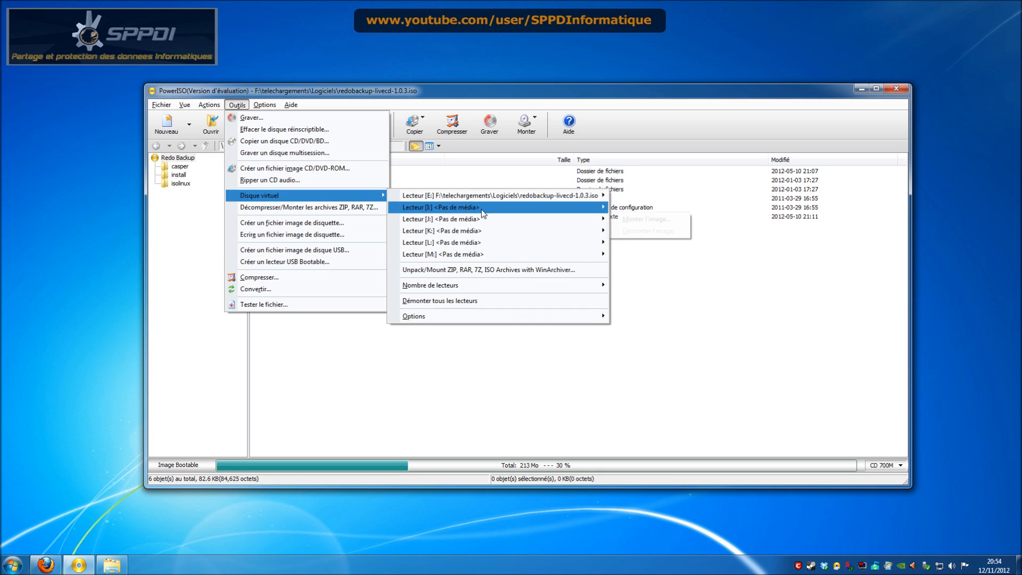
mouse_move(502, 196)
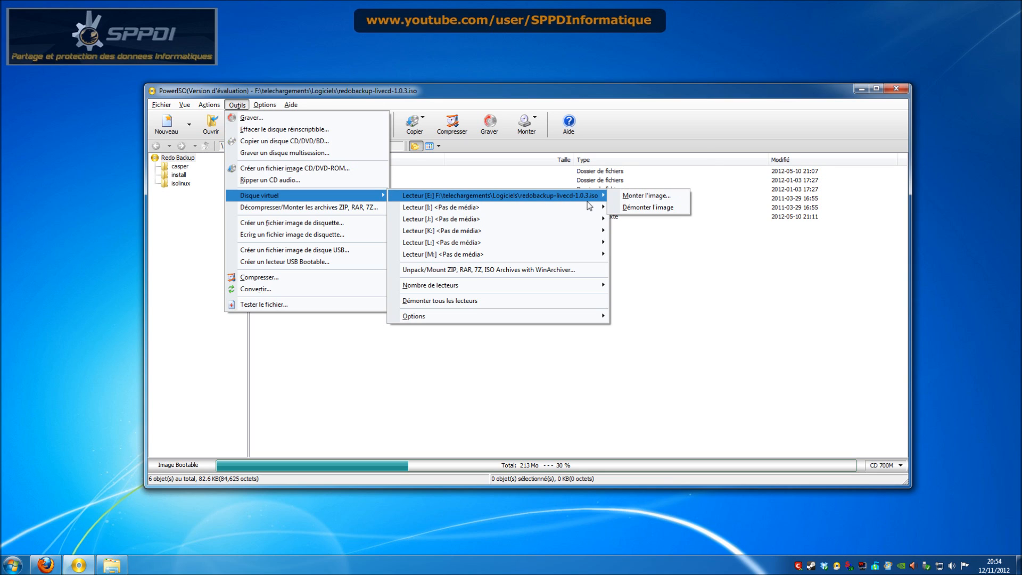
mouse_move(581, 207)
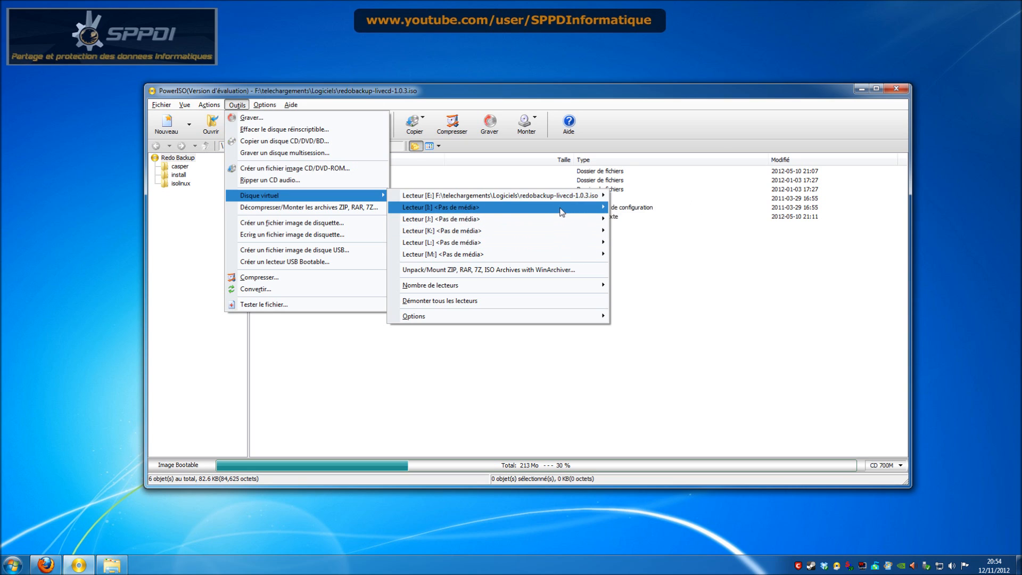
mouse_move(547, 234)
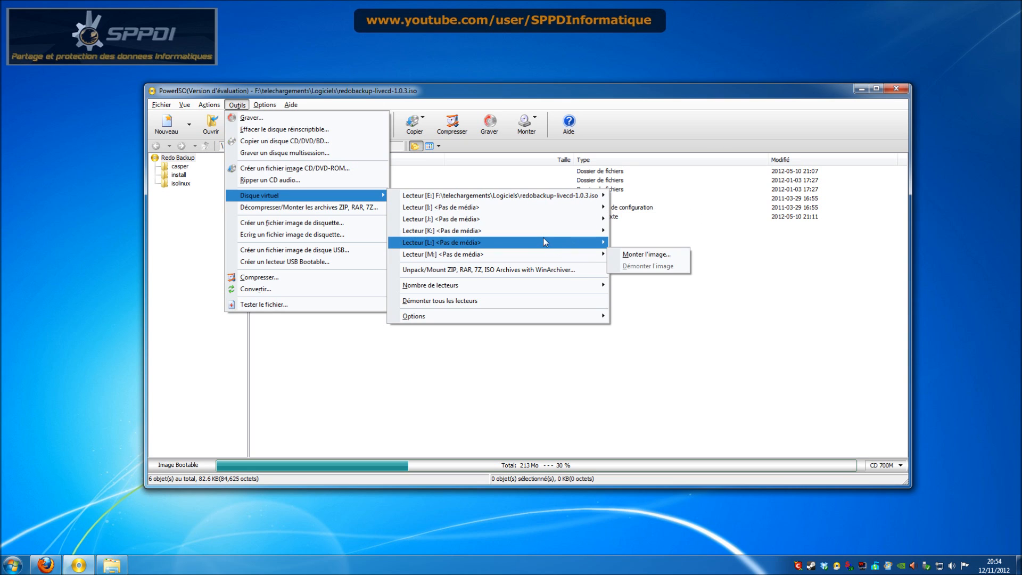
mouse_move(548, 212)
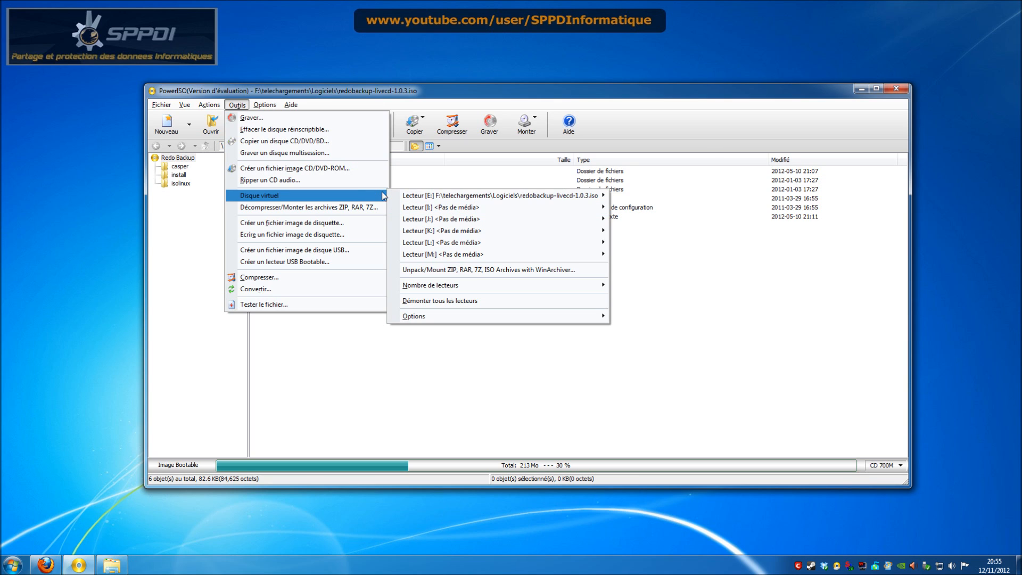
mouse_move(423, 196)
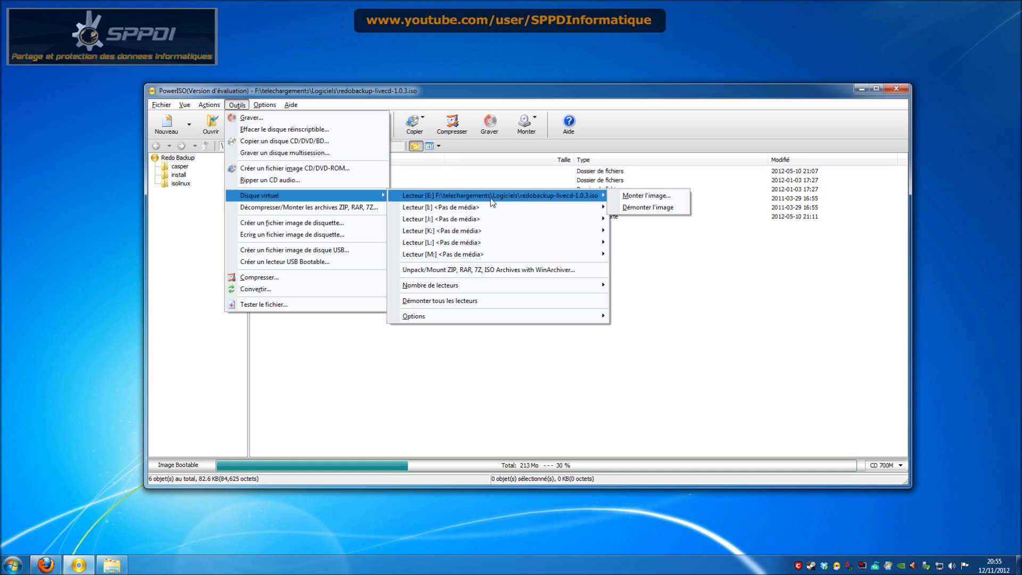
left_click(645, 196)
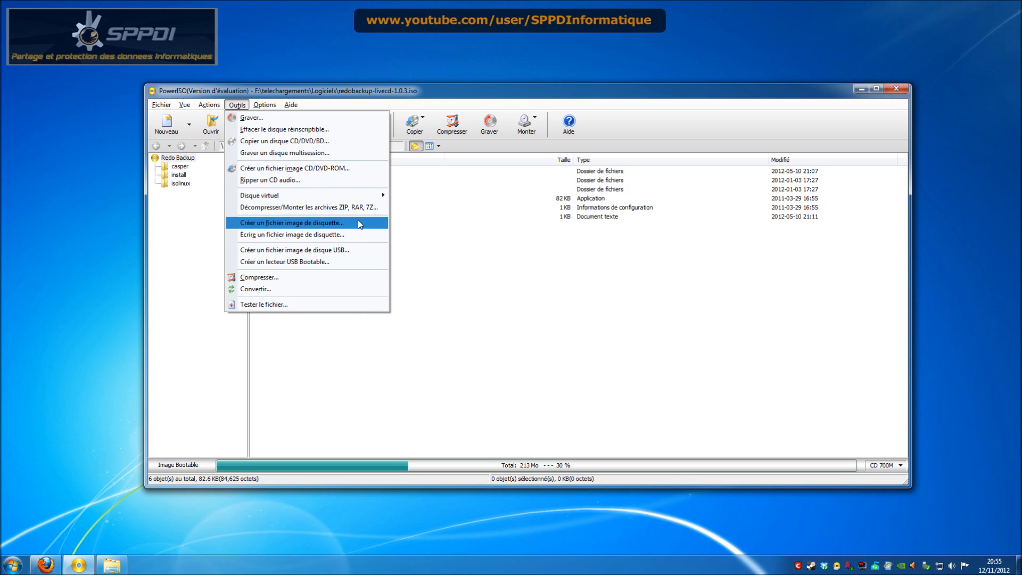
mouse_move(352, 200)
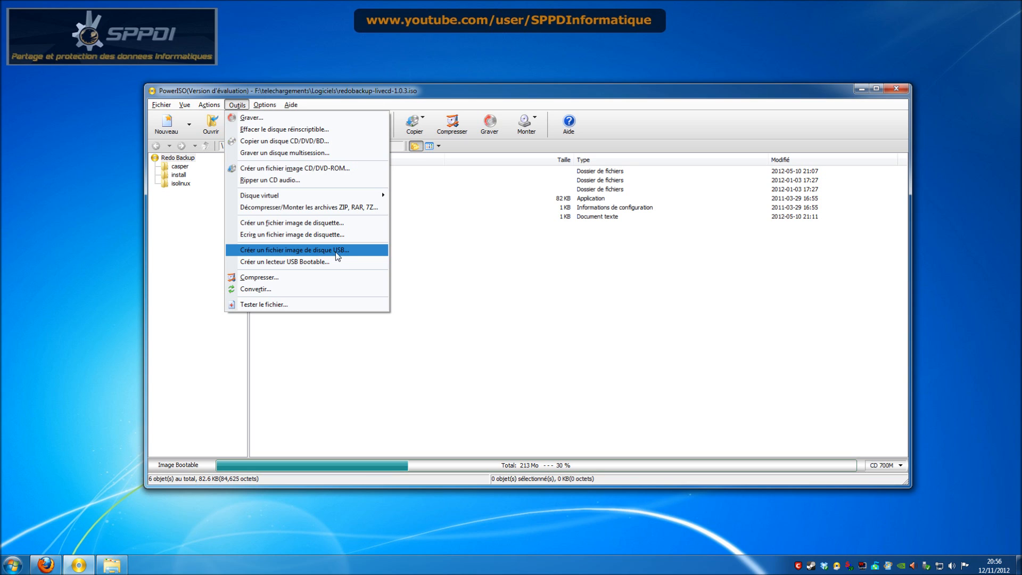
Open the program's configuration and review the file associations and the choices for the number of virtual drives.
mouse_move(273, 106)
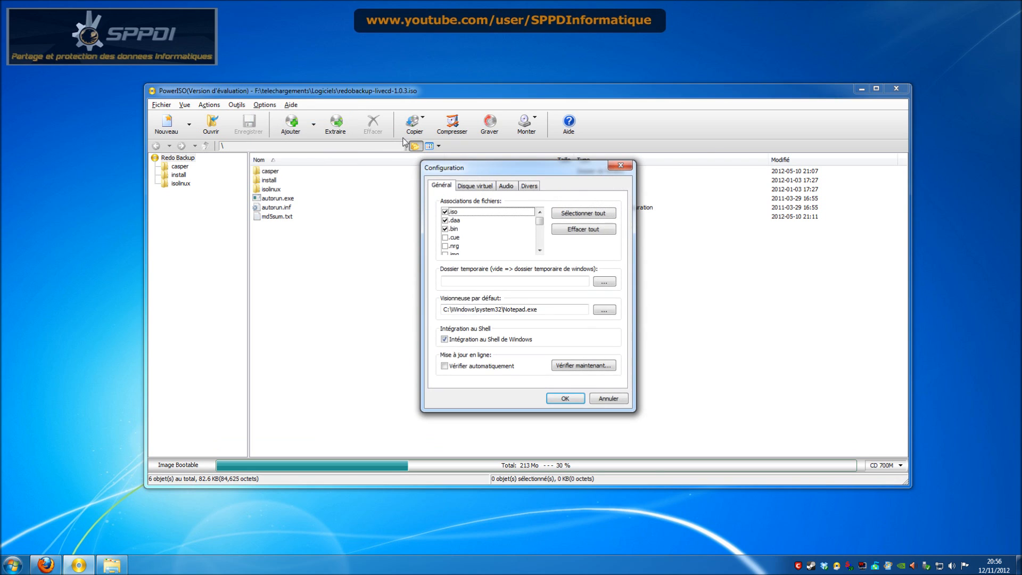
mouse_move(542, 222)
left_mouse_down()
mouse_move(538, 238)
mouse_move(541, 223)
left_mouse_up()
left_click(475, 188)
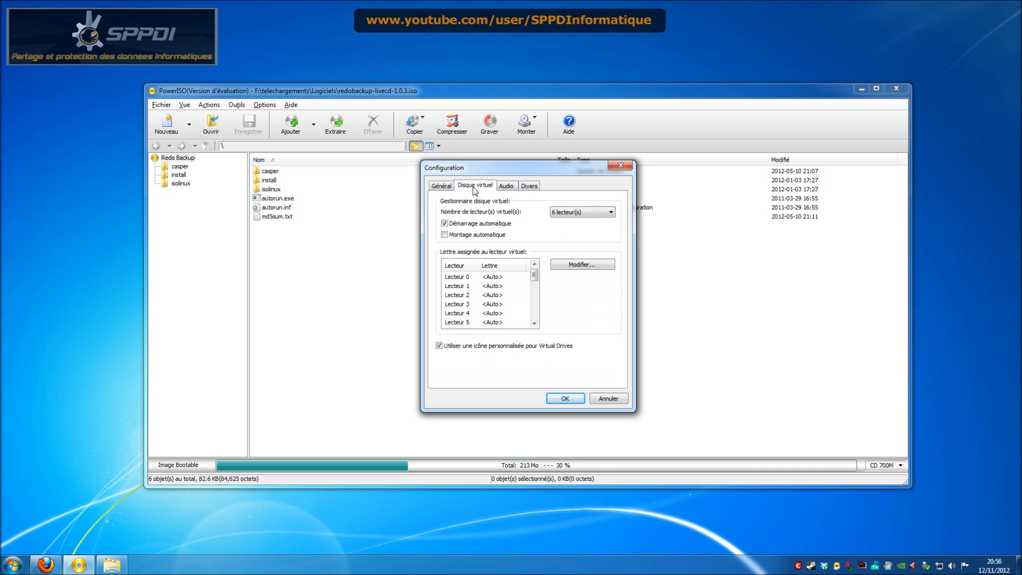
left_click(588, 212)
left_click(586, 221)
Review the audio output file formats in the configuration, leaving MP3 selected.
left_click(504, 186)
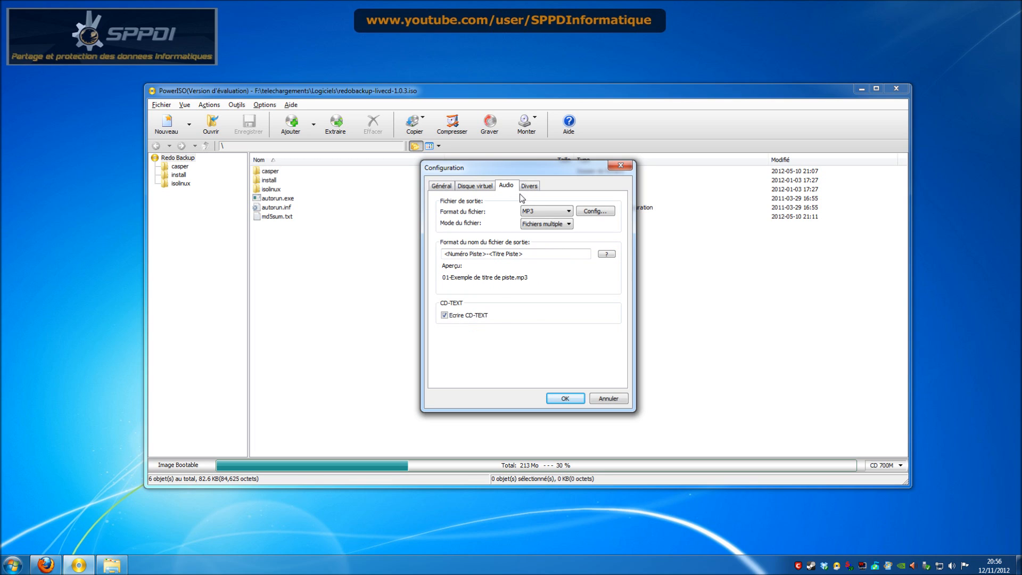
left_click(562, 213)
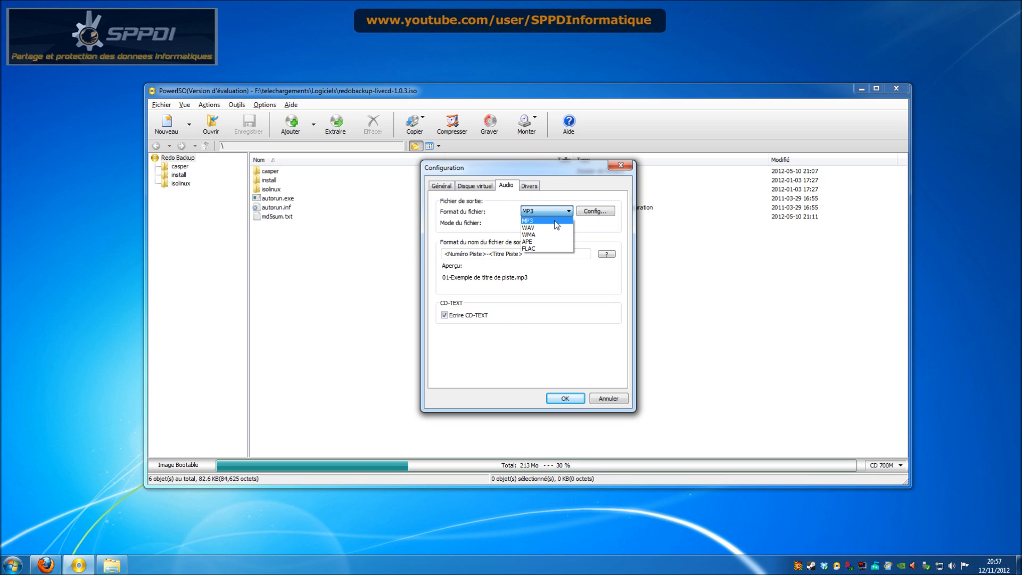
left_click(559, 215)
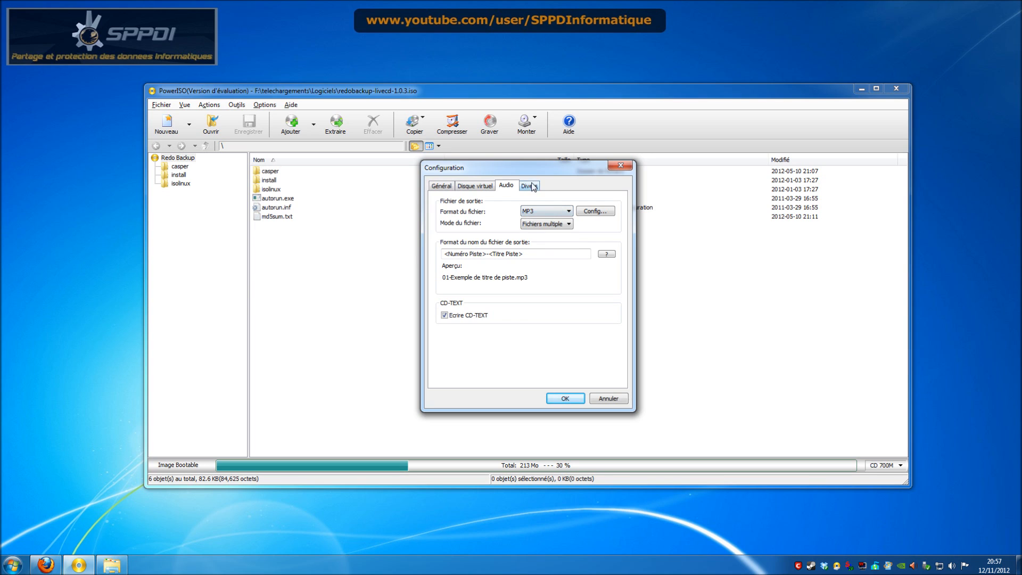
left_click(533, 210)
left_click(533, 211)
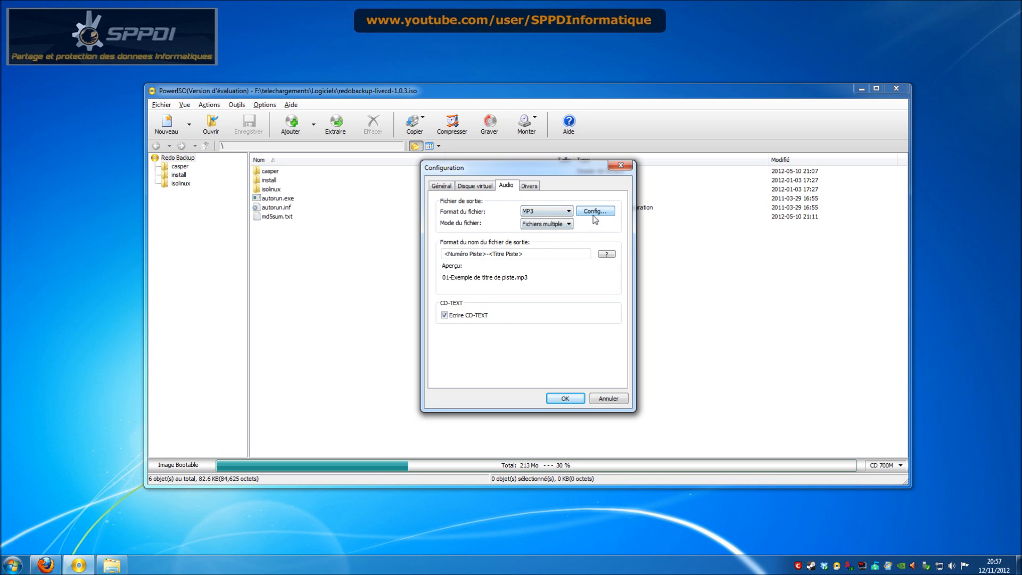
Review the audio format choices and the miscellaneous compression and burning settings, and close the configuration without saving.
left_click(568, 211)
left_click(570, 219)
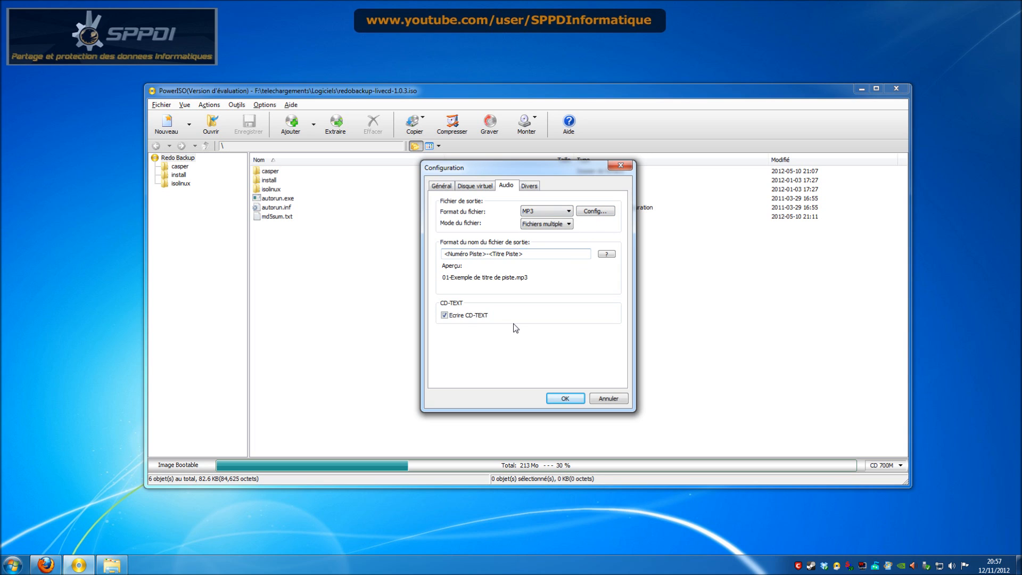
left_click(537, 186)
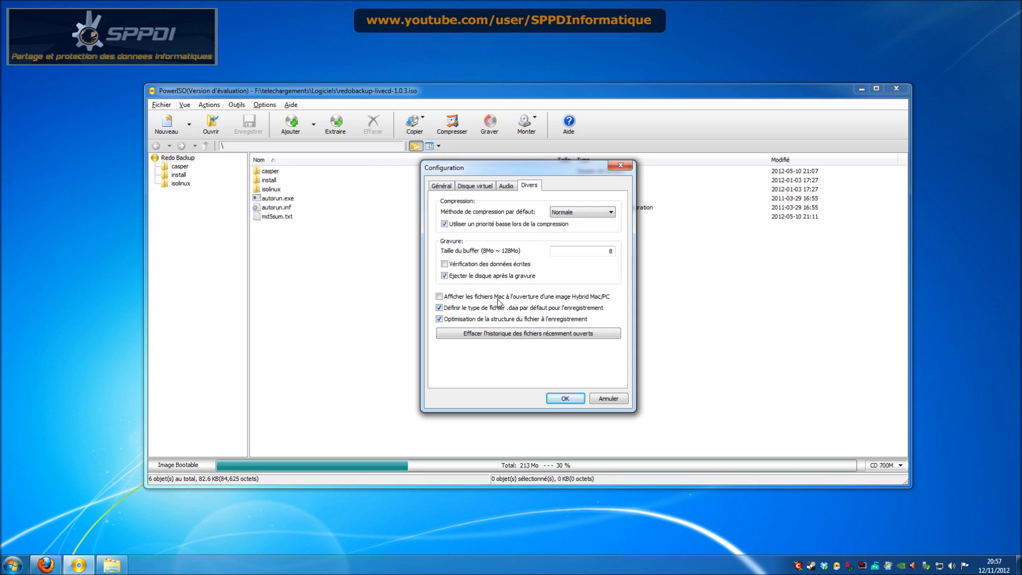
left_click(619, 166)
Try the gray and painting themes on the program window.
left_click(265, 105)
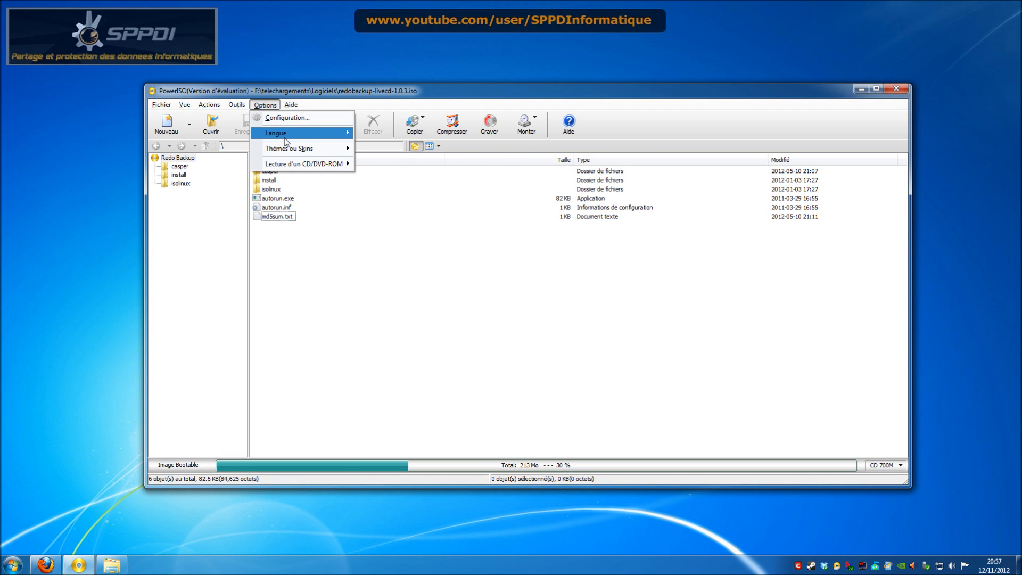
mouse_move(287, 139)
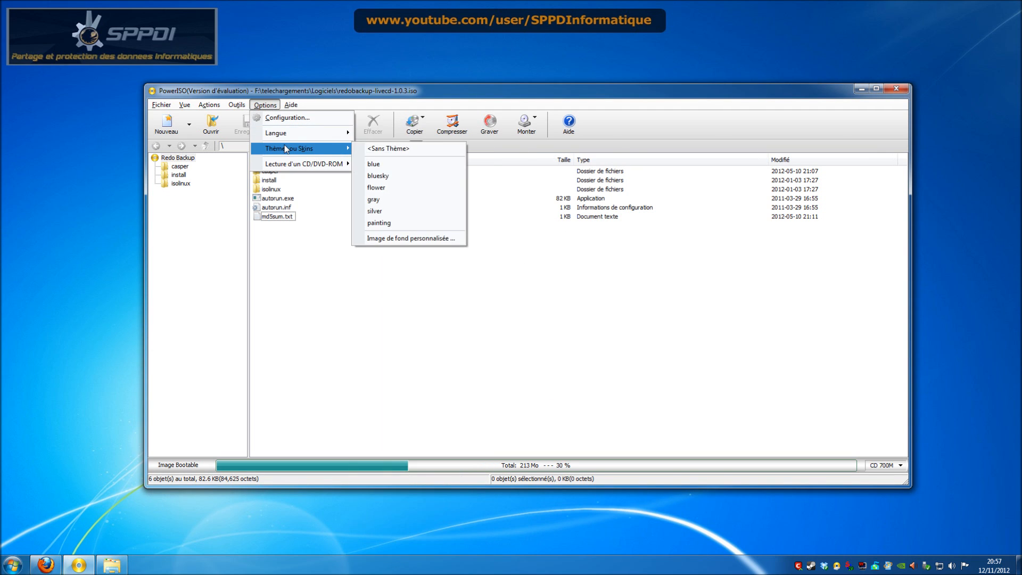
left_click(398, 200)
left_click(264, 105)
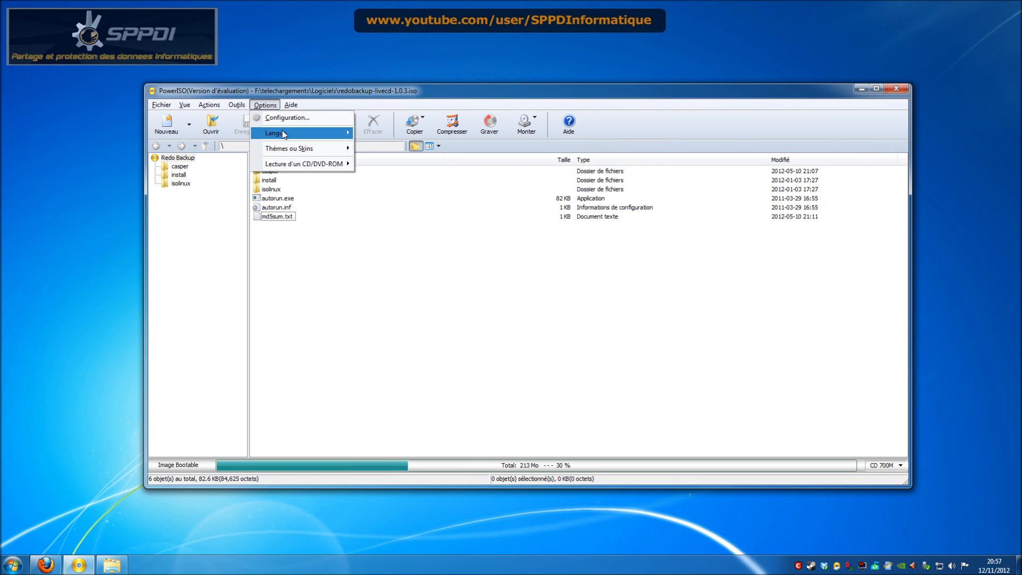
mouse_move(296, 147)
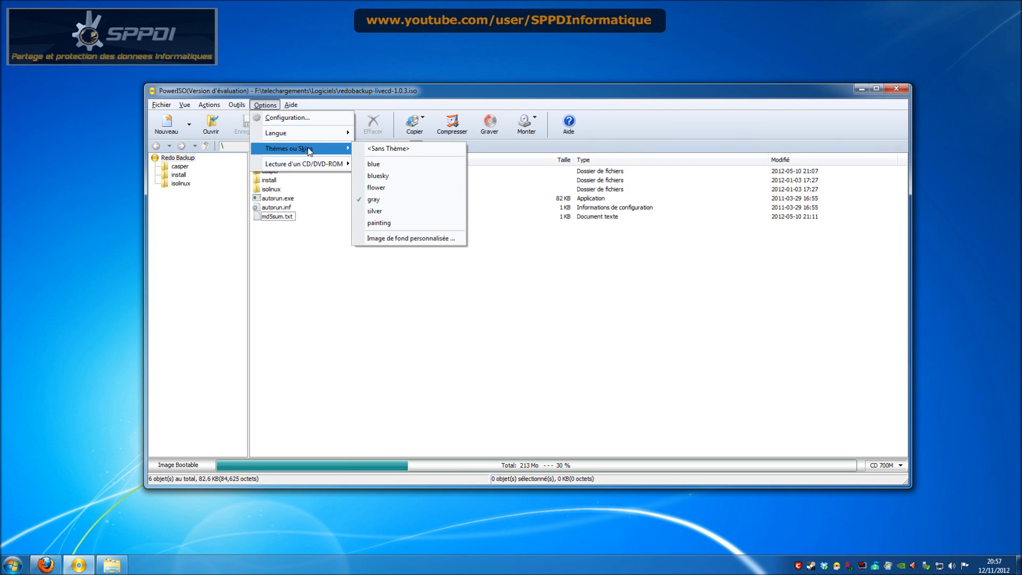
left_click(398, 221)
Apply the blue theme to the program window.
left_click(265, 105)
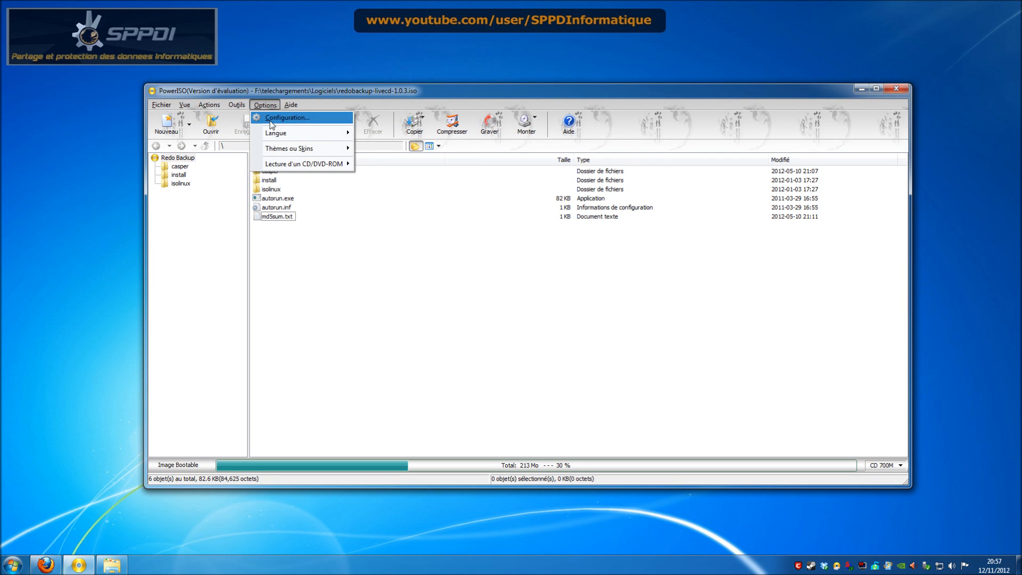
mouse_move(296, 148)
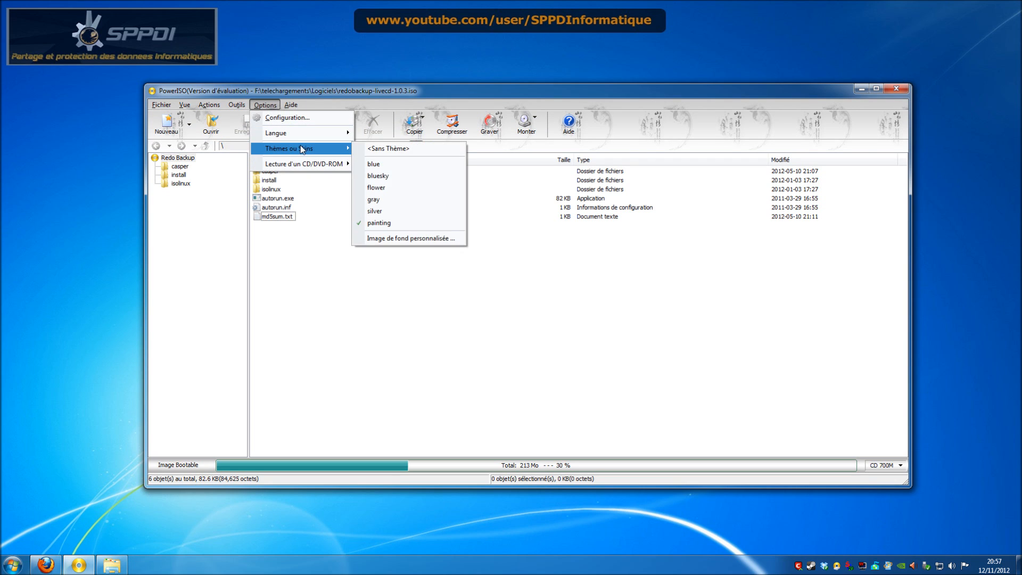
left_click(392, 161)
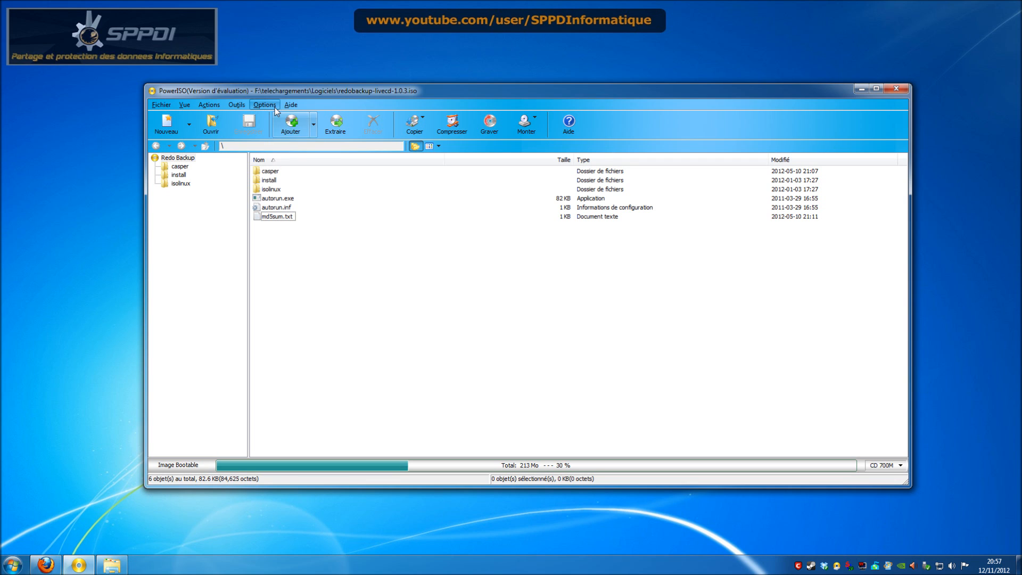
View the program's About information and look over the available tool, file and help commands.
left_click(291, 105)
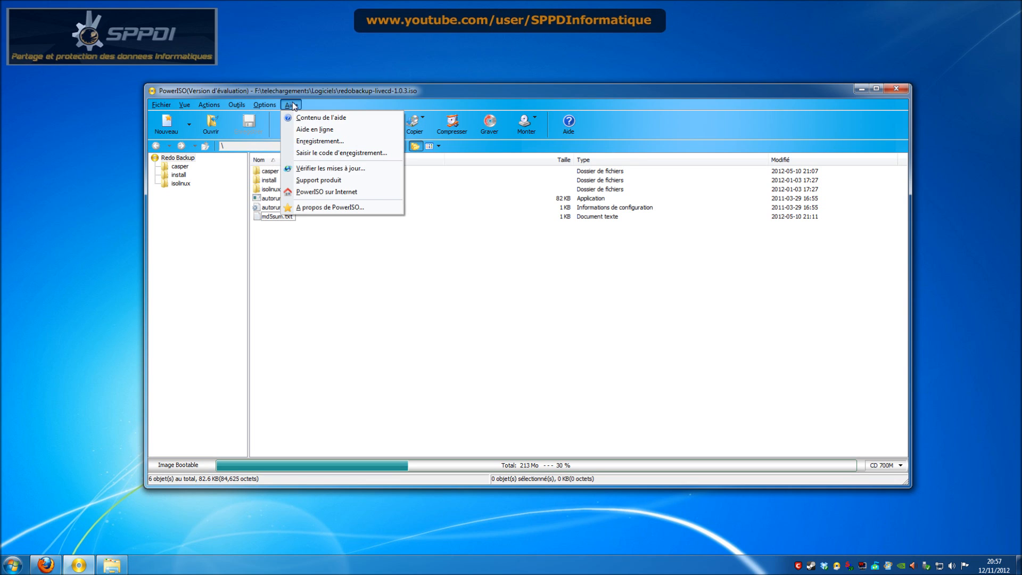
left_click(330, 207)
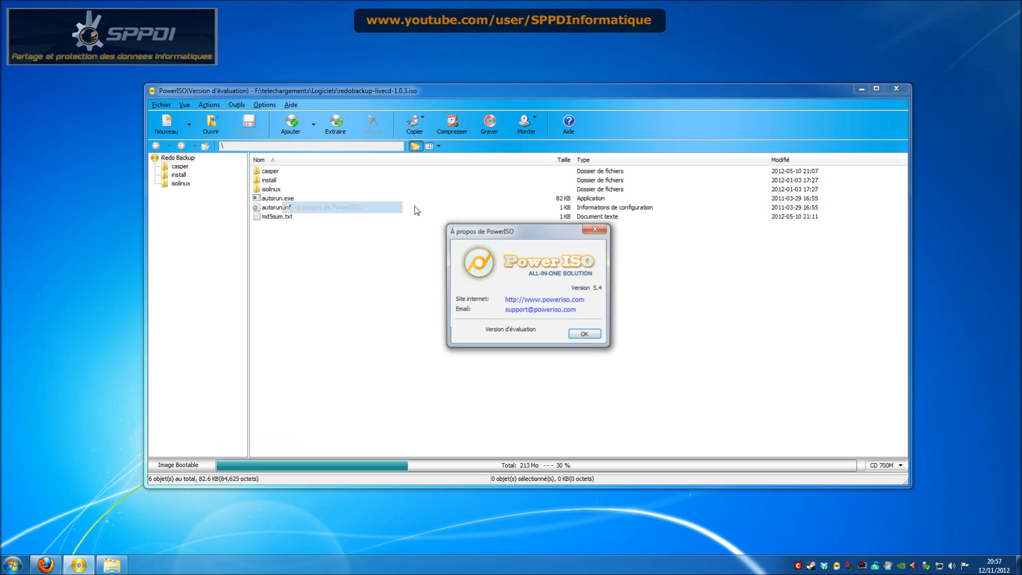
left_click(597, 230)
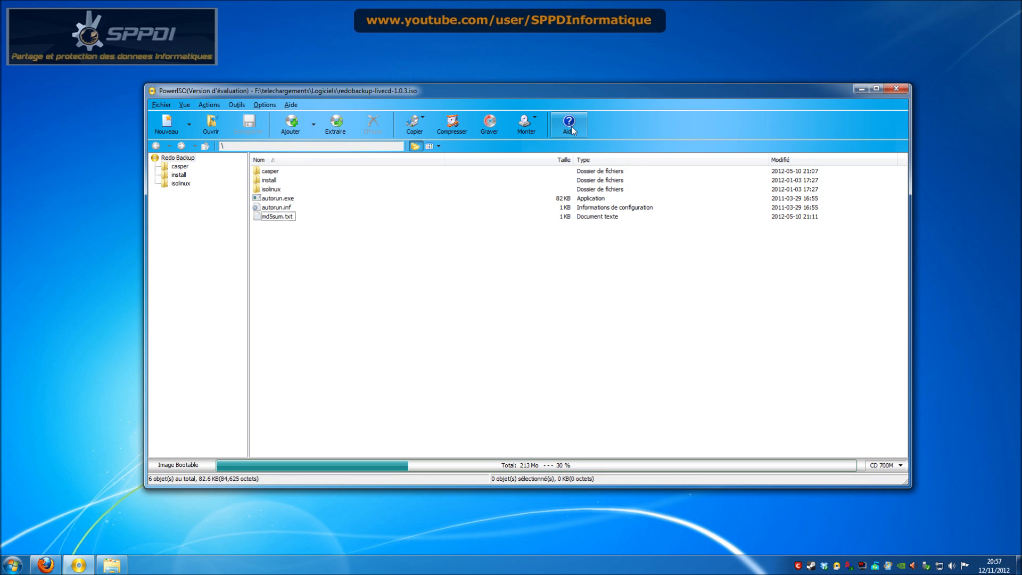
left_click(240, 107)
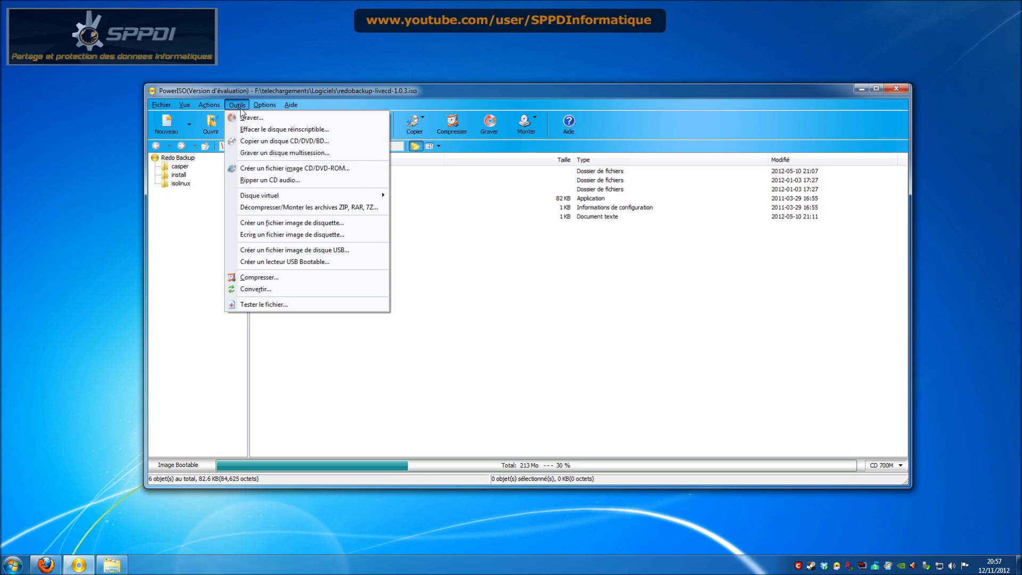
mouse_move(222, 106)
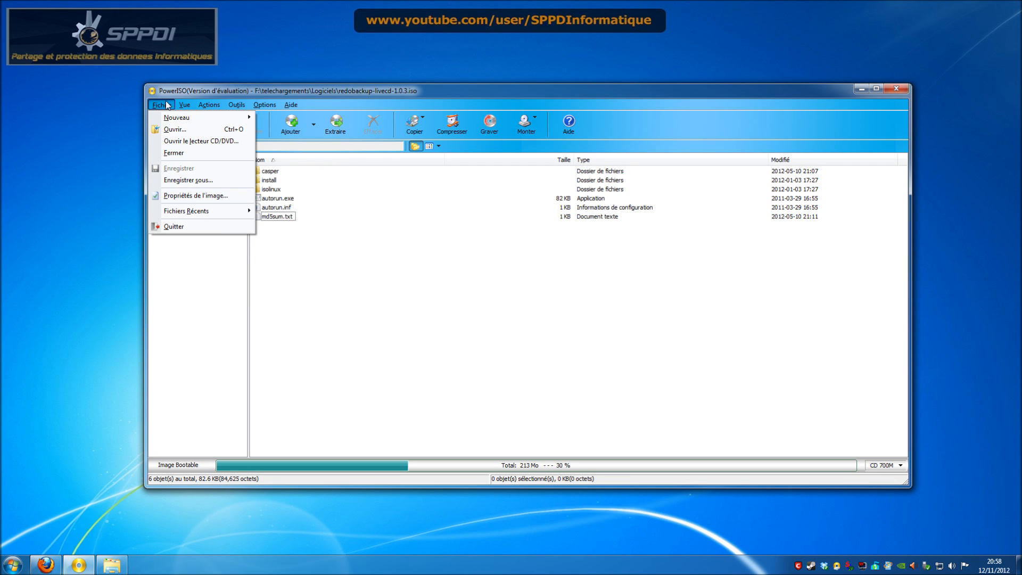
mouse_move(288, 104)
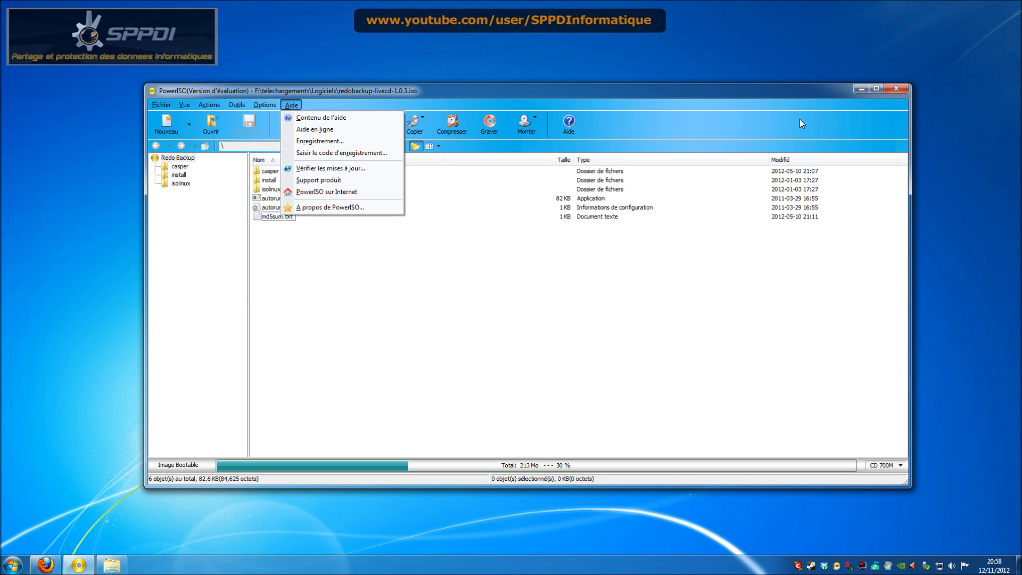
Minimize the program, open the Logiciels folder in Téléchargements and select redobackup-livecd-1.0.3.iso.
left_click(861, 88)
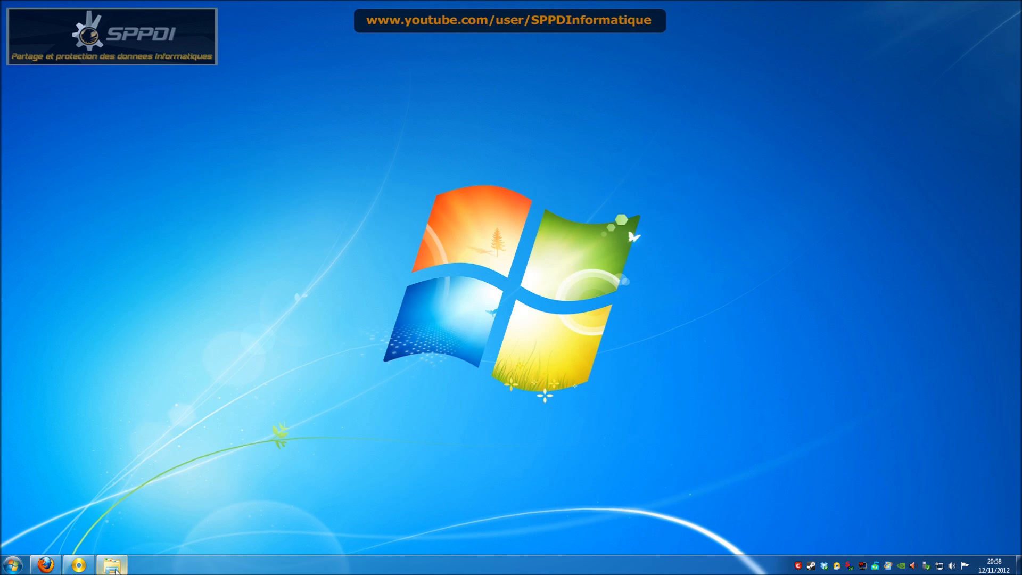
left_click(111, 564)
left_click_drag(510, 248, 478, 165)
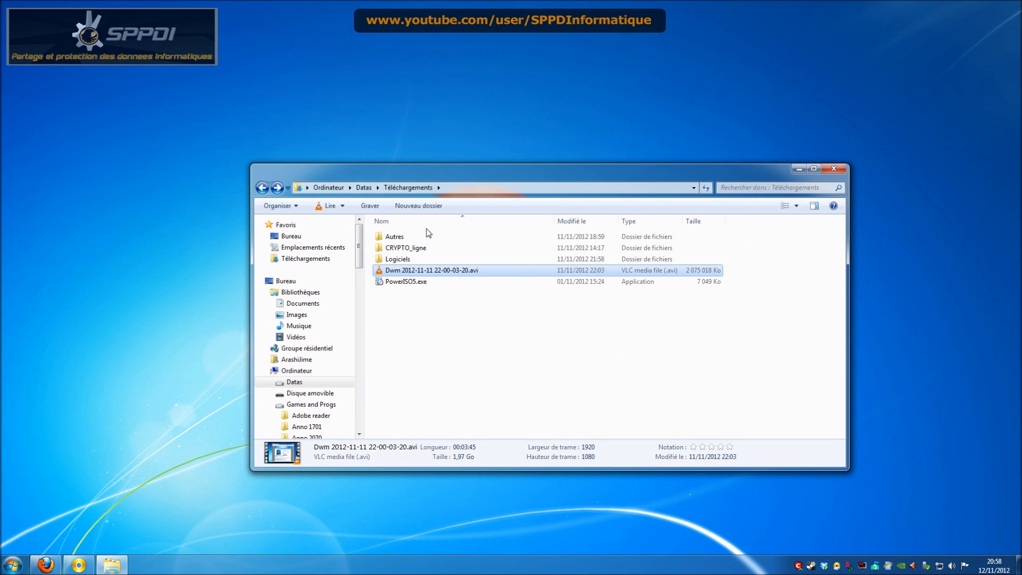
double_click(404, 260)
left_click(707, 269)
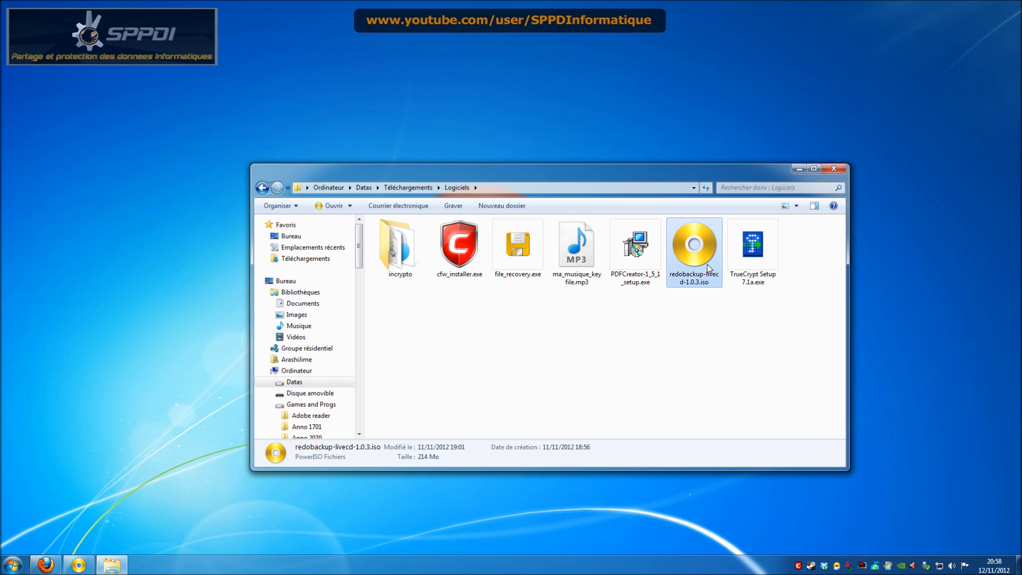
Open redobackup-livecd-1.0.3.iso with PowerISO from the file's list of programs and continue the evaluation.
right_click(699, 255)
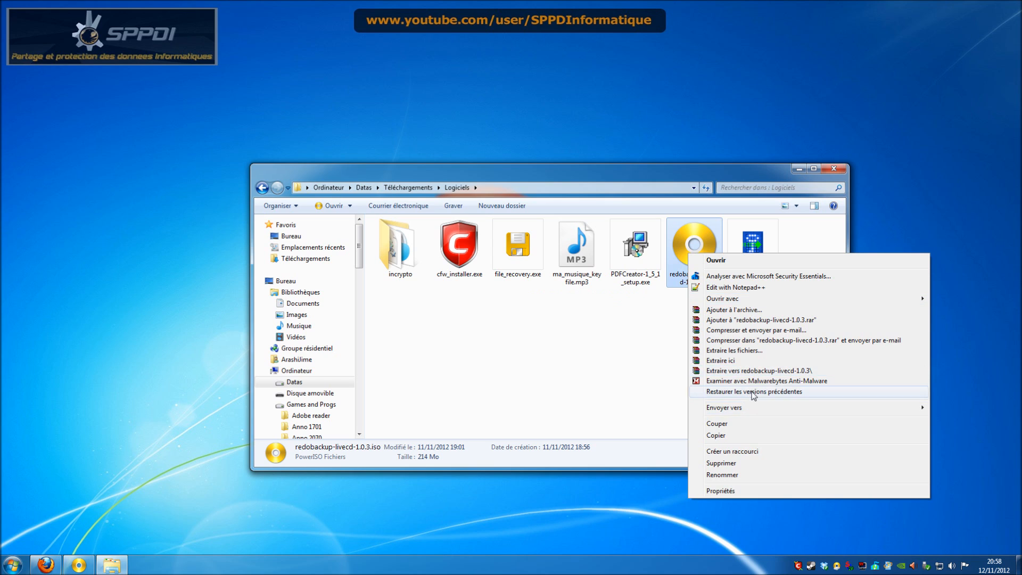
mouse_move(756, 406)
mouse_move(755, 299)
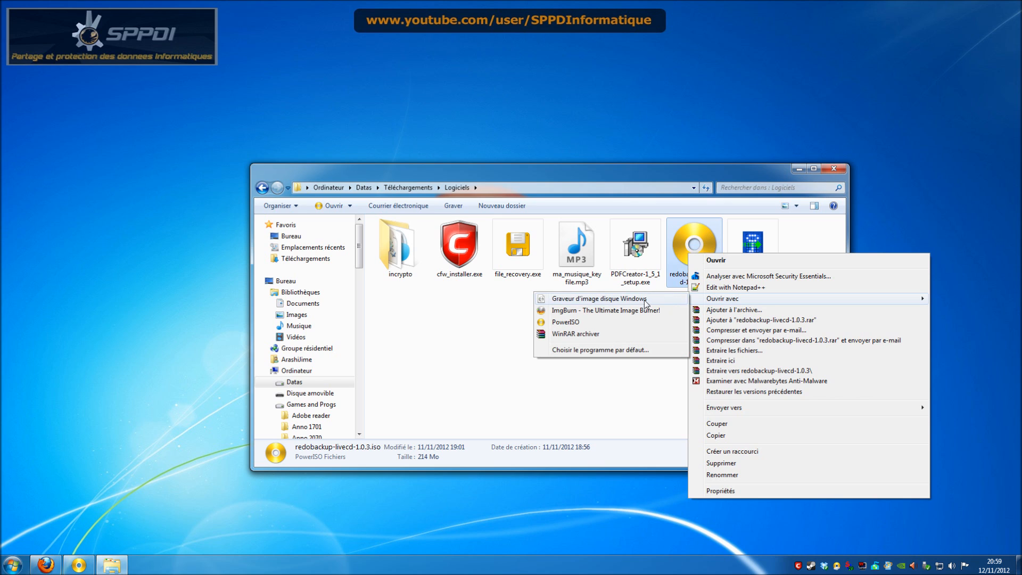
left_click(631, 325)
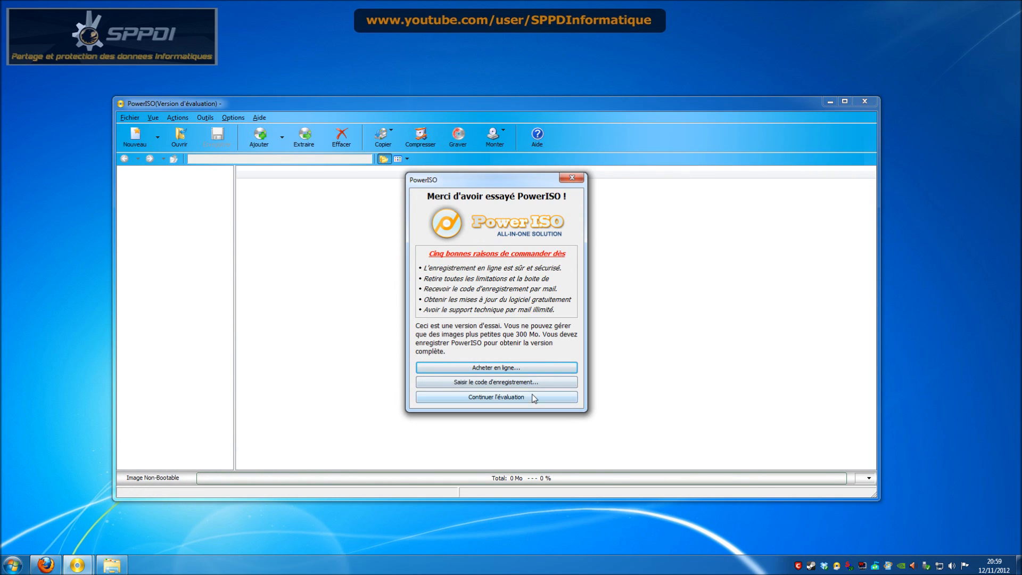
left_click(532, 396)
Mount redobackup-livecd-1.0.3.iso on virtual drive I: and minimize the program window.
left_click(506, 145)
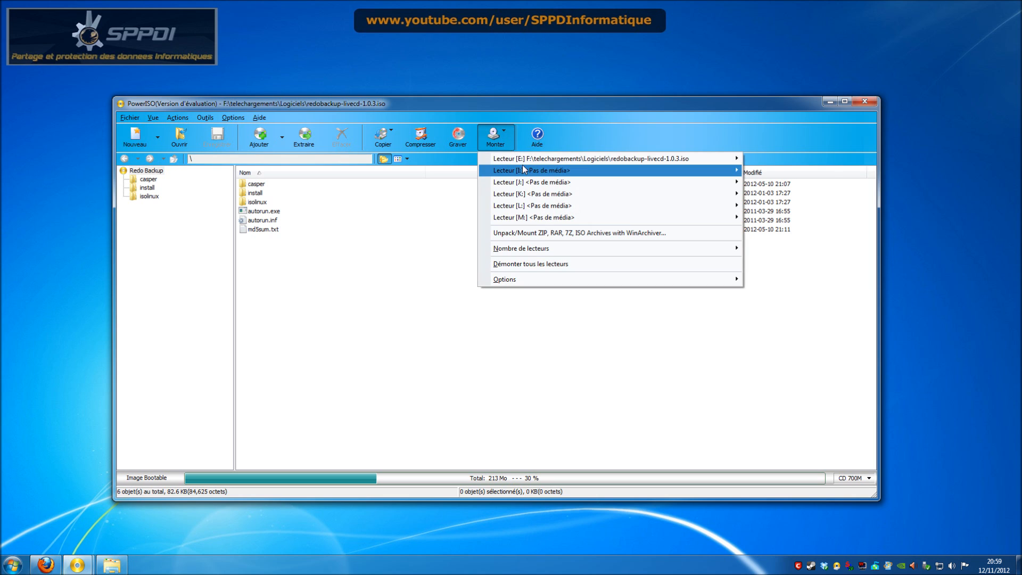
mouse_move(586, 167)
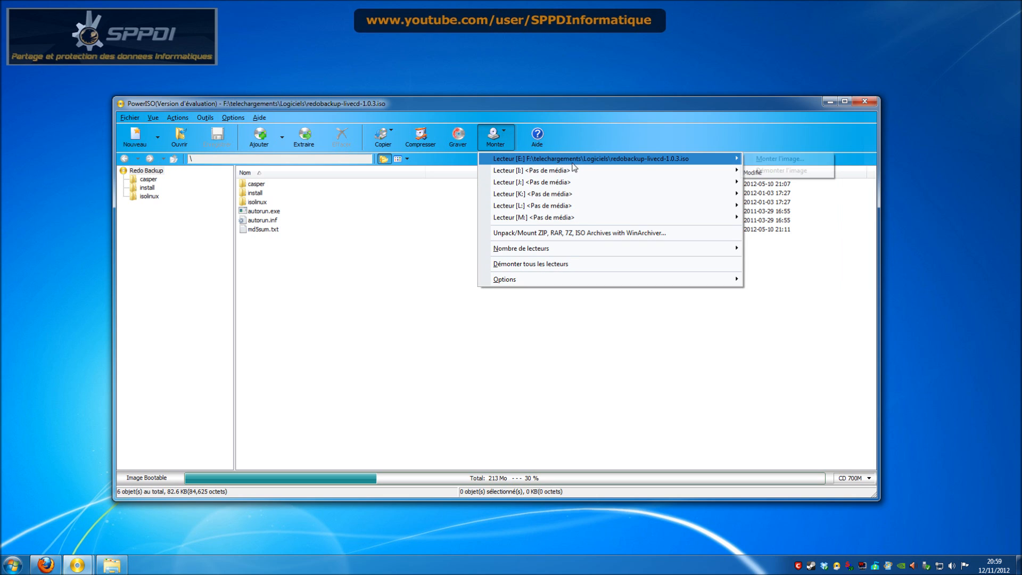
left_click(780, 171)
left_click(503, 250)
left_click(741, 433)
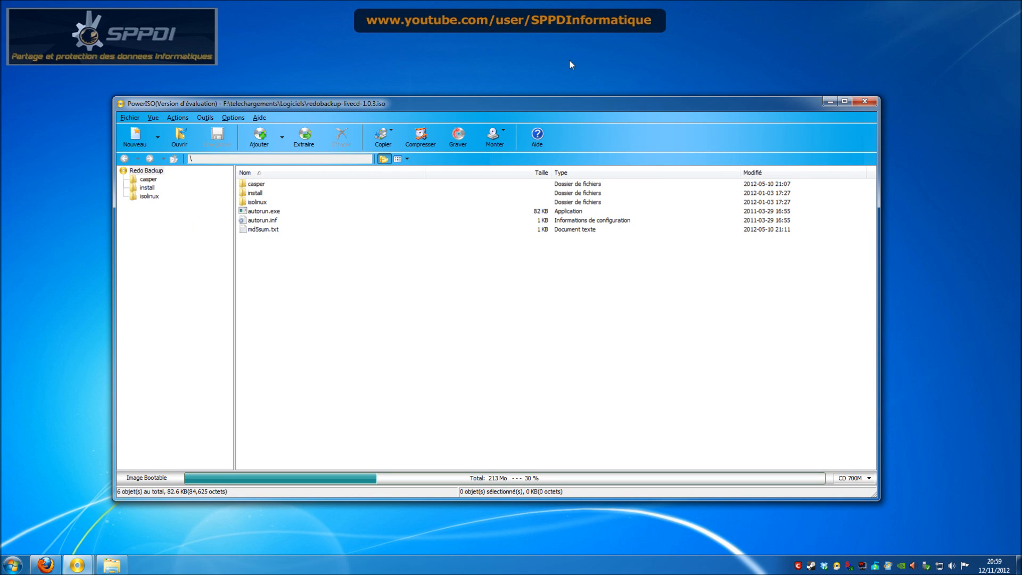
left_click(865, 102)
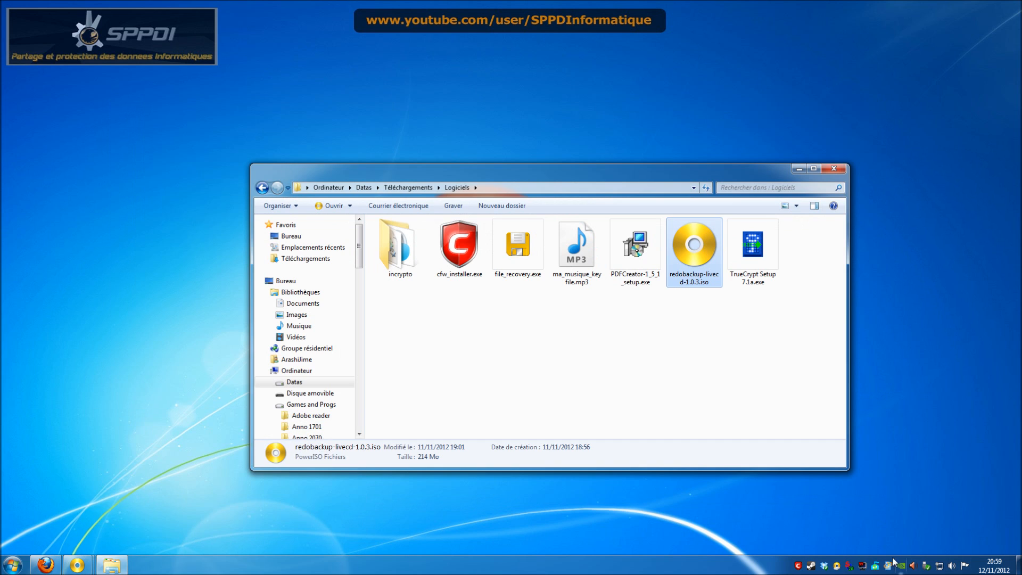
Review the virtual drive commands offered by PowerISO in the notification area, and minimize the Logiciels folder window.
right_click(838, 566)
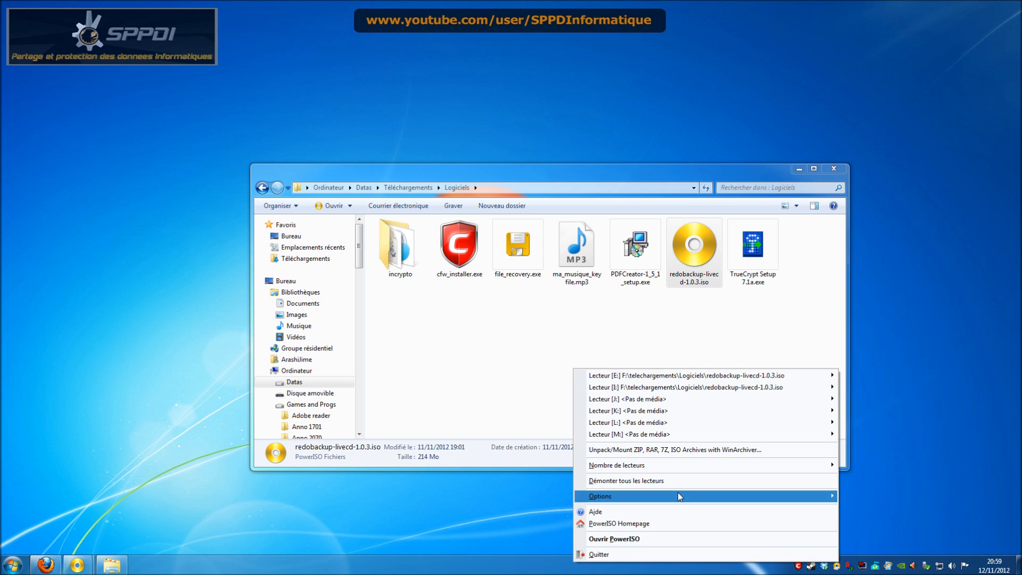
left_click_drag(697, 269, 702, 329)
left_click(702, 329)
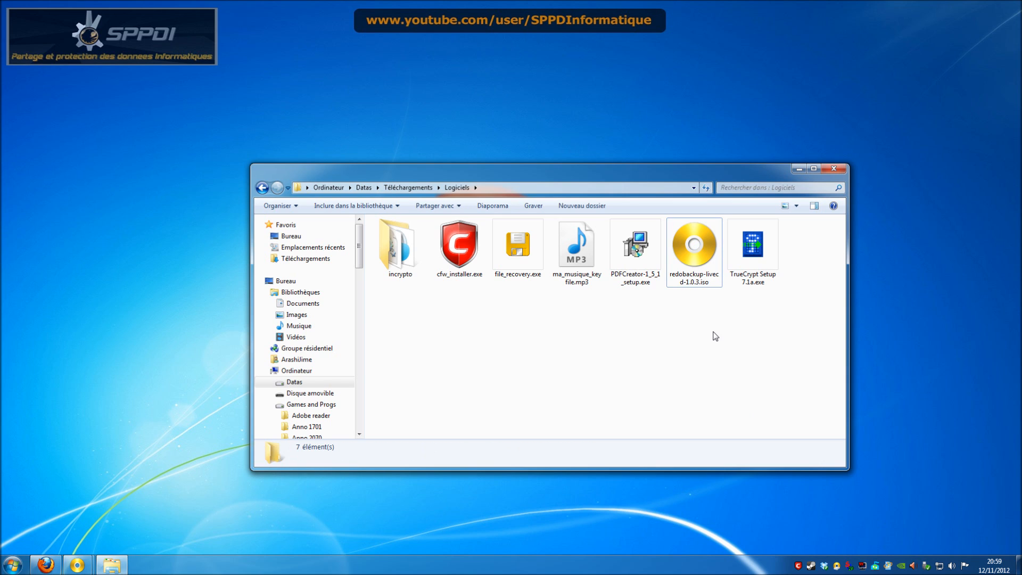
left_click(798, 169)
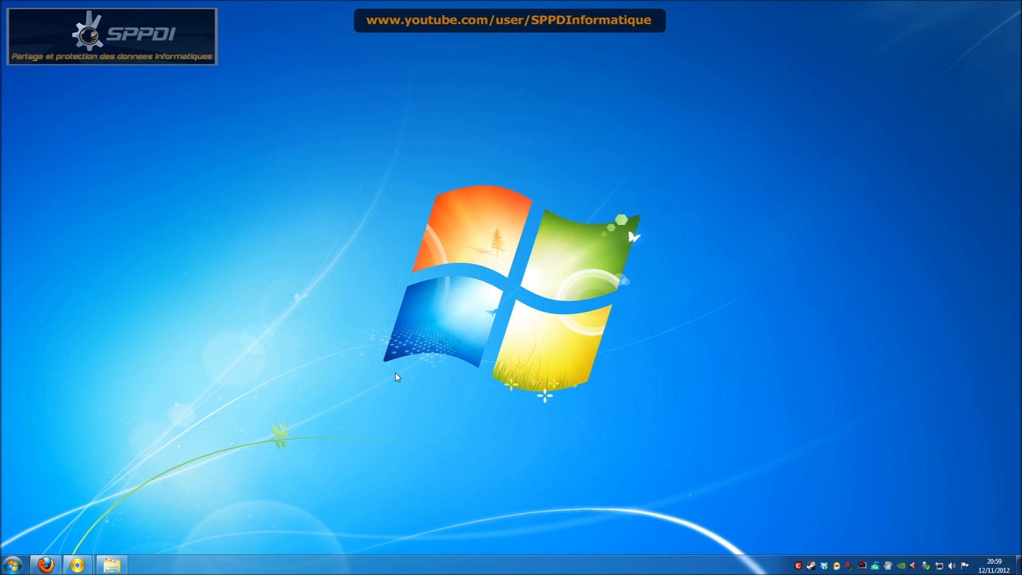
Restore the first PowerISO window and examine its list of virtual drives, including E: and I:.
mouse_move(77, 565)
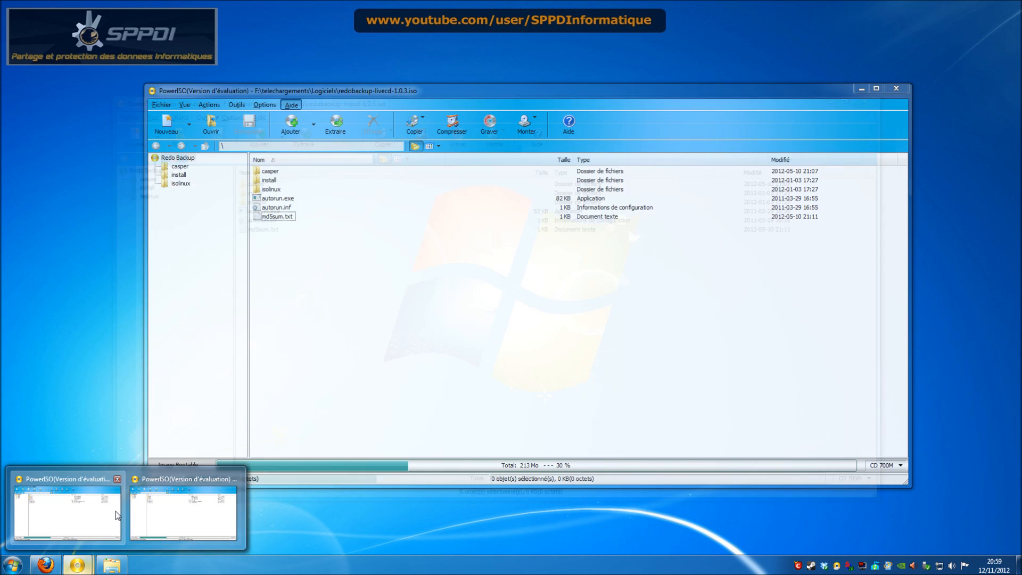
left_click(64, 518)
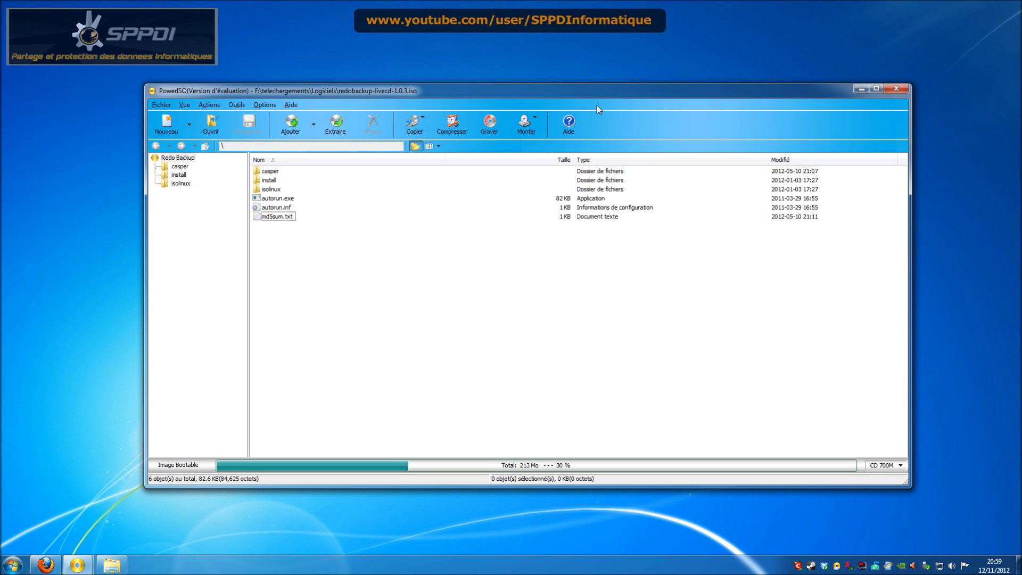
left_click_drag(586, 97, 611, 110)
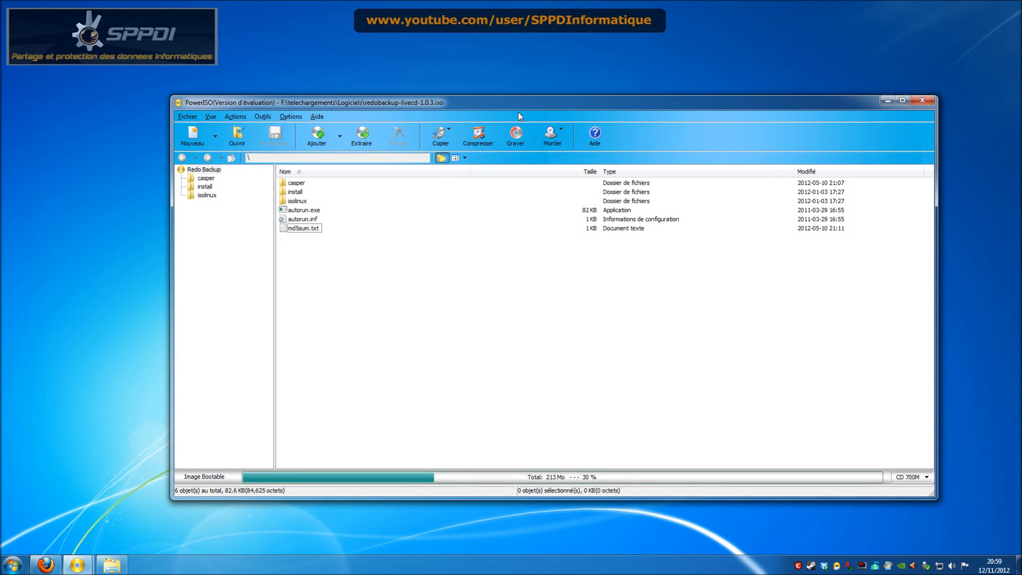
left_click(561, 137)
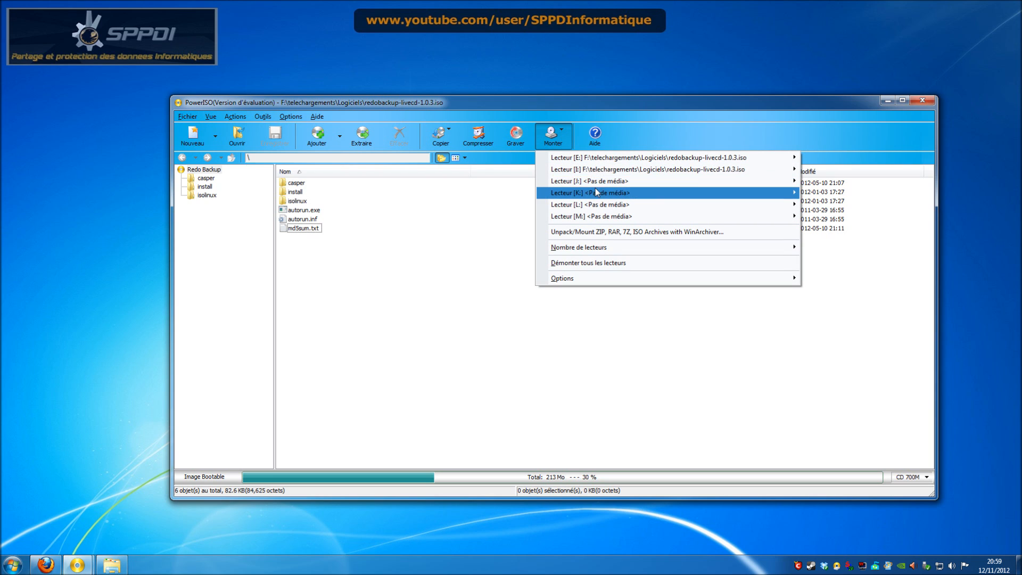
mouse_move(600, 196)
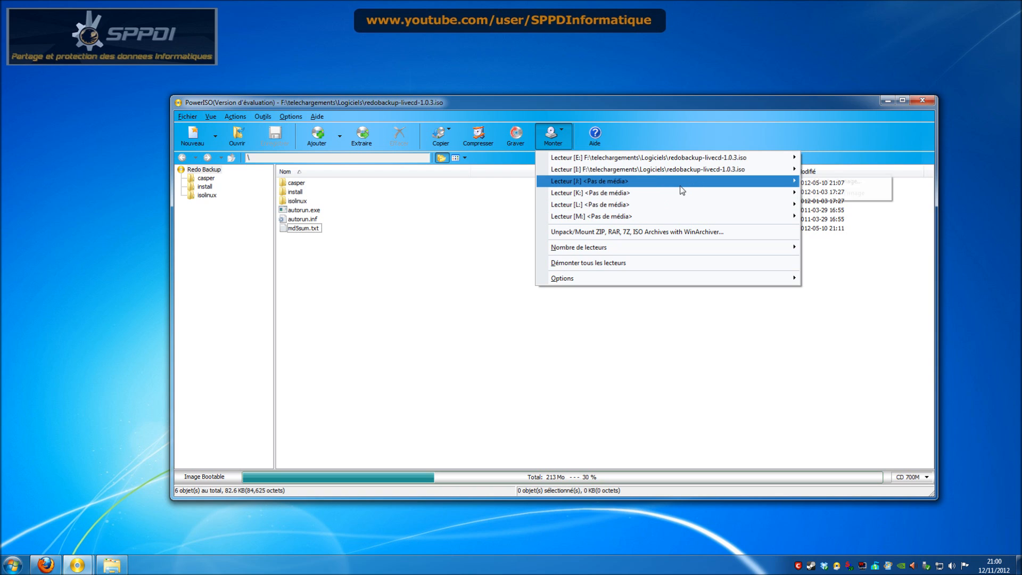
mouse_move(686, 163)
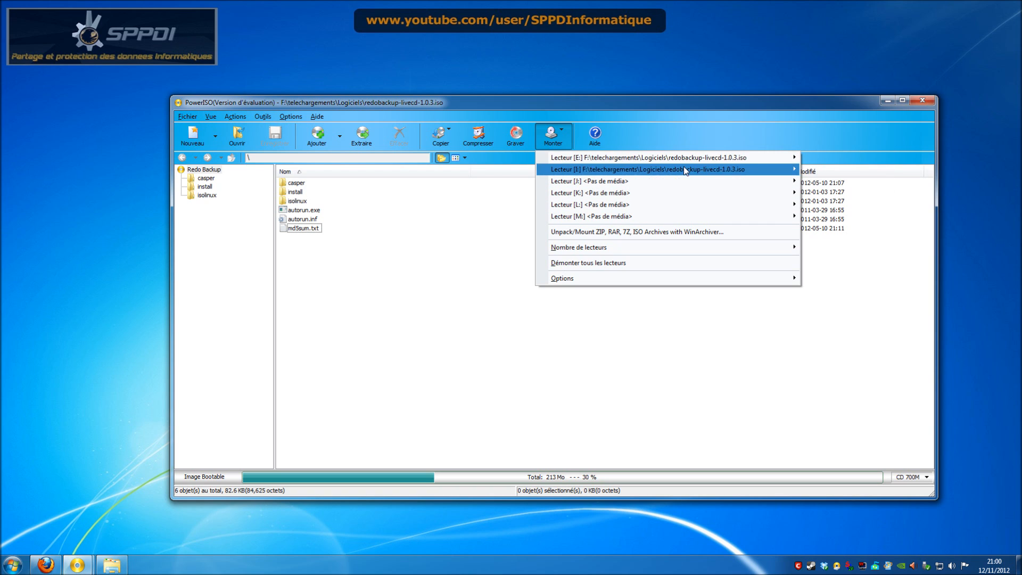
left_click(727, 359)
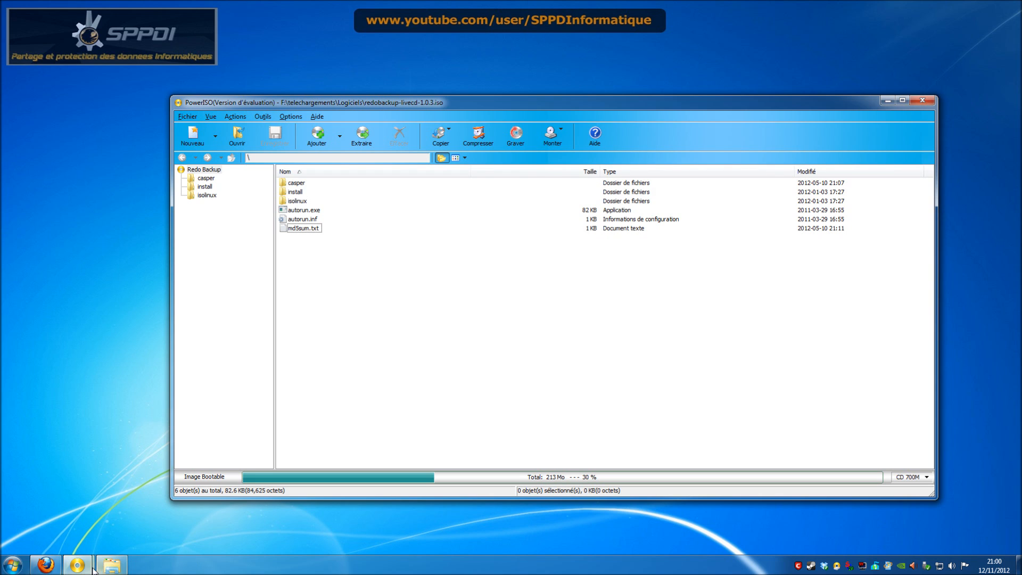
Bring the other PowerISO window forward, examine the context commands for redobackup-livecd-1.0.3.iso in the Logiciels folder, and minimize that folder window.
mouse_move(80, 564)
left_click(106, 541)
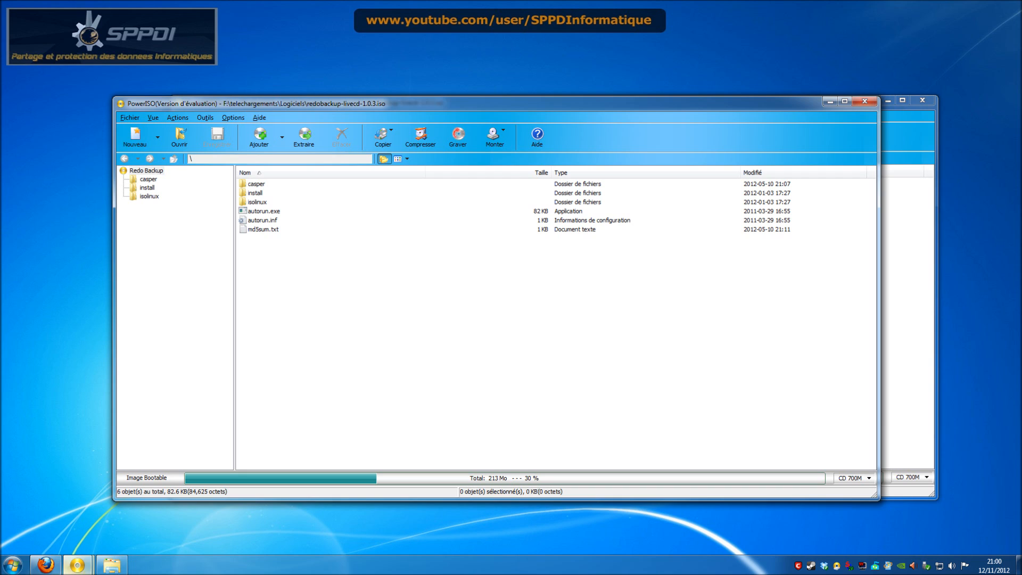
left_click(111, 564)
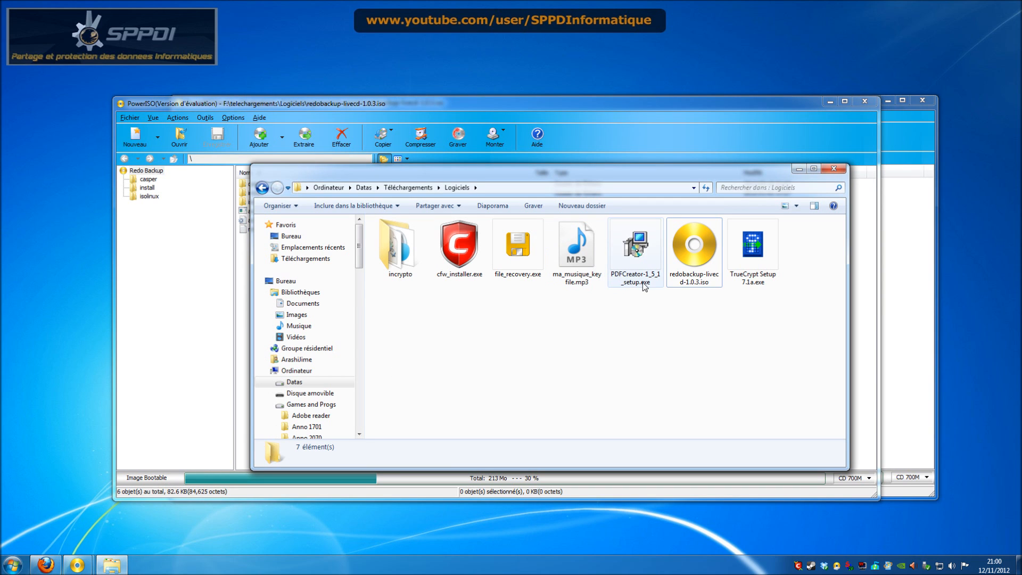
right_click(688, 250)
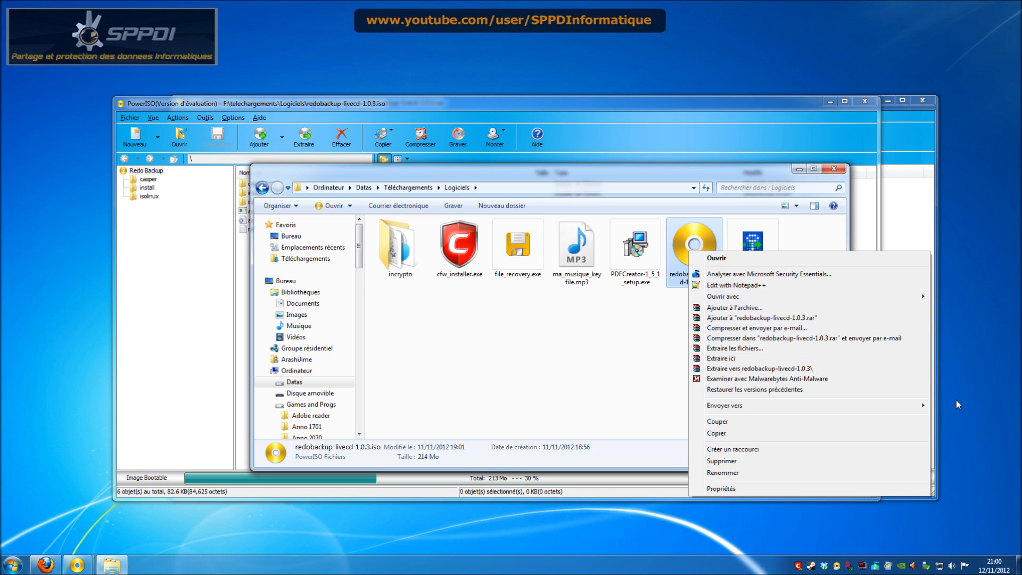
left_click(799, 169)
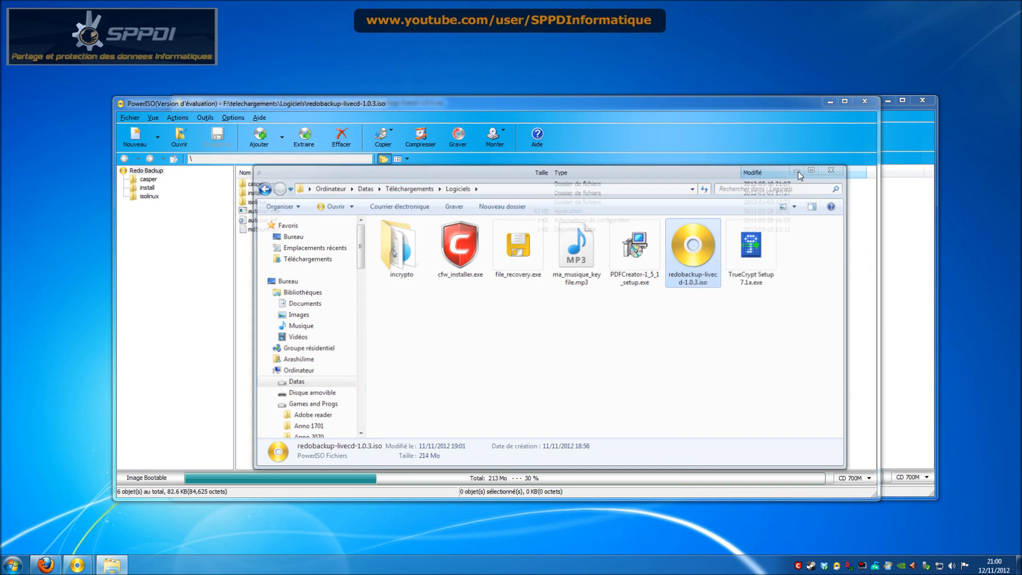
Open Ordinateur to look at the computer's drives, and minimize the PowerISO window to clear the desktop.
left_click(13, 565)
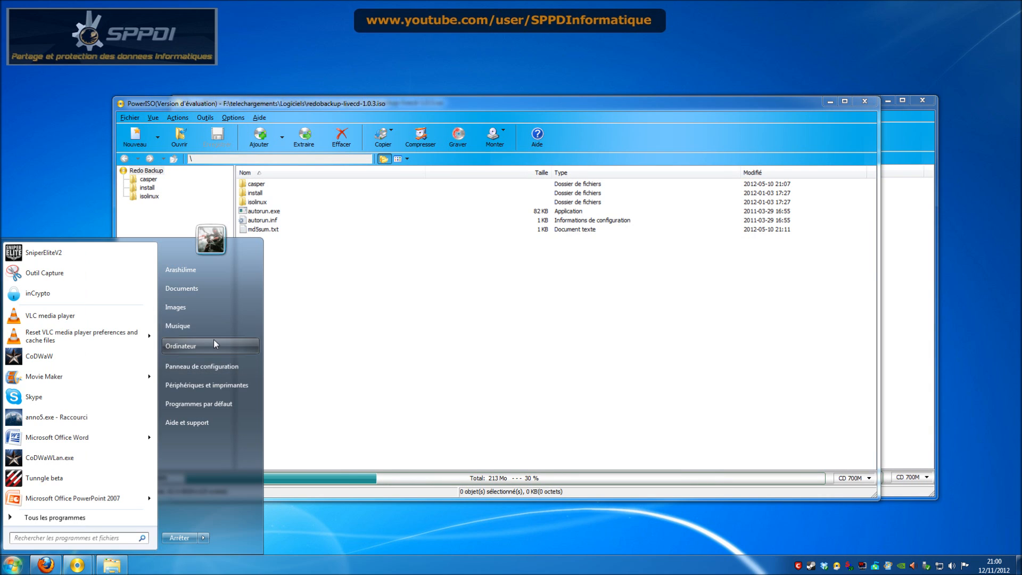
left_click(212, 340)
left_click(493, 414)
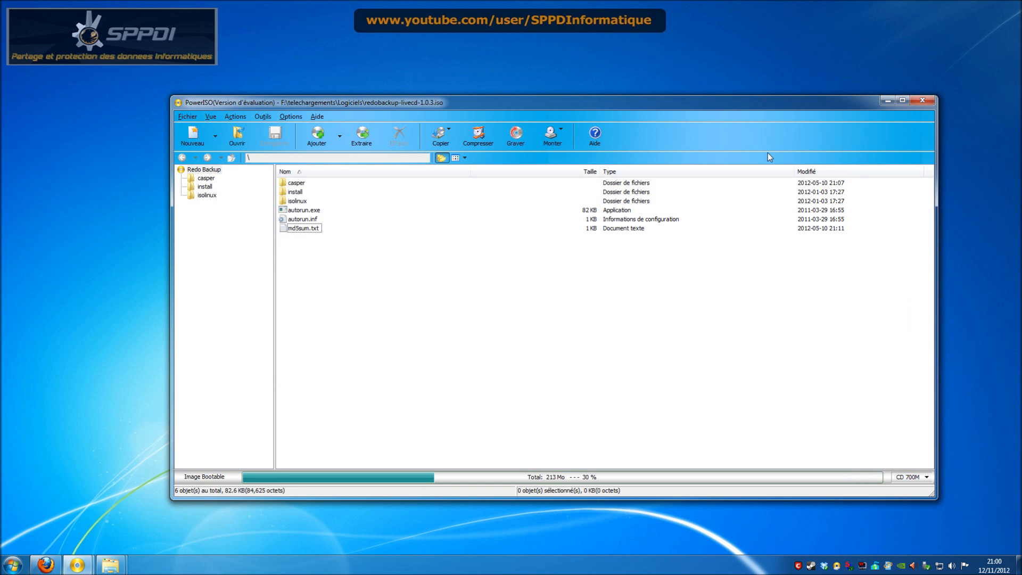
left_click(887, 100)
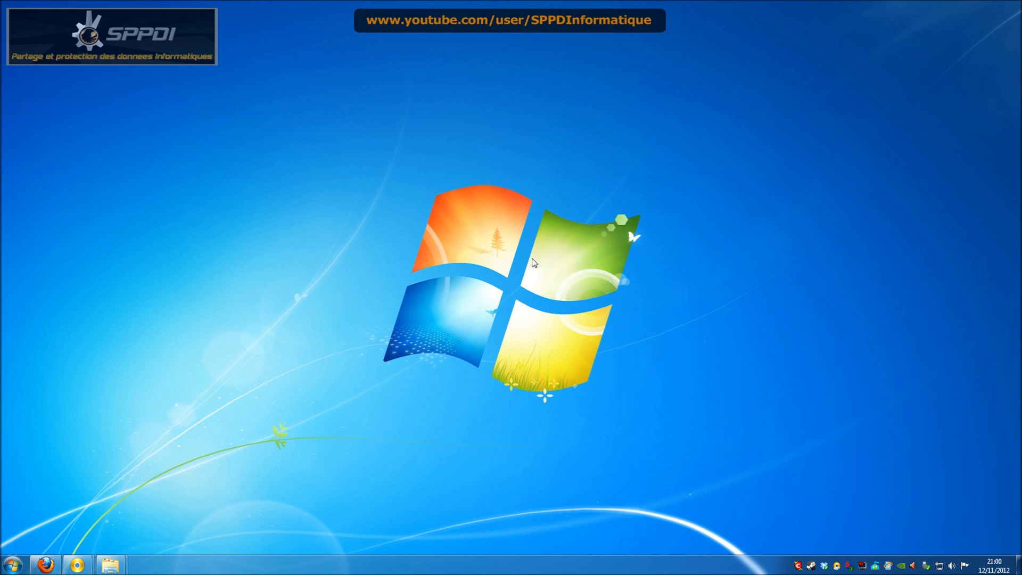